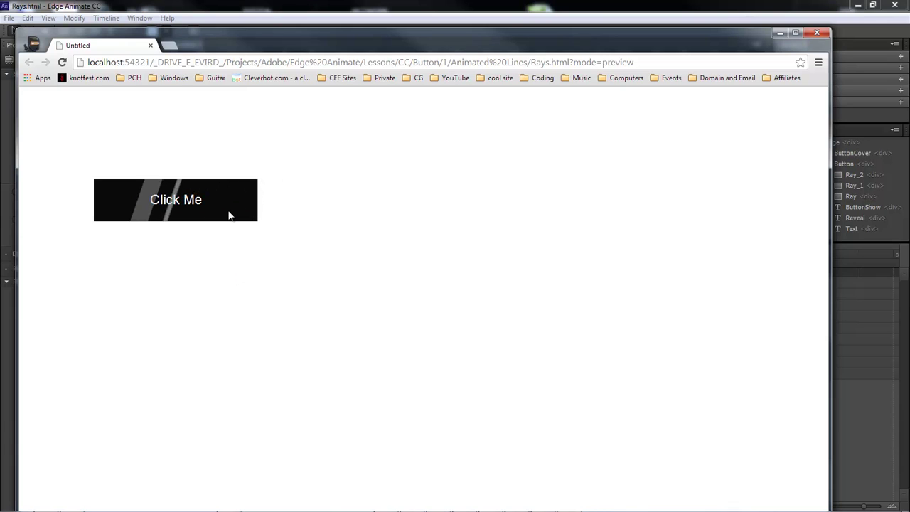
Check that the 'Click Me' button in the Chrome preview responds to a click, then close the browser
{"action": "left_click", "coordinate": [177, 205]}
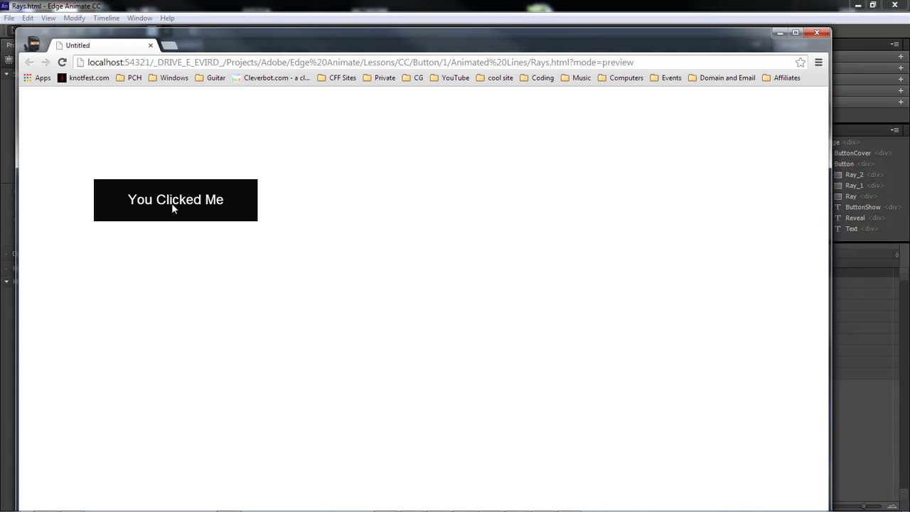
{"action": "left_click", "coordinate": [819, 34]}
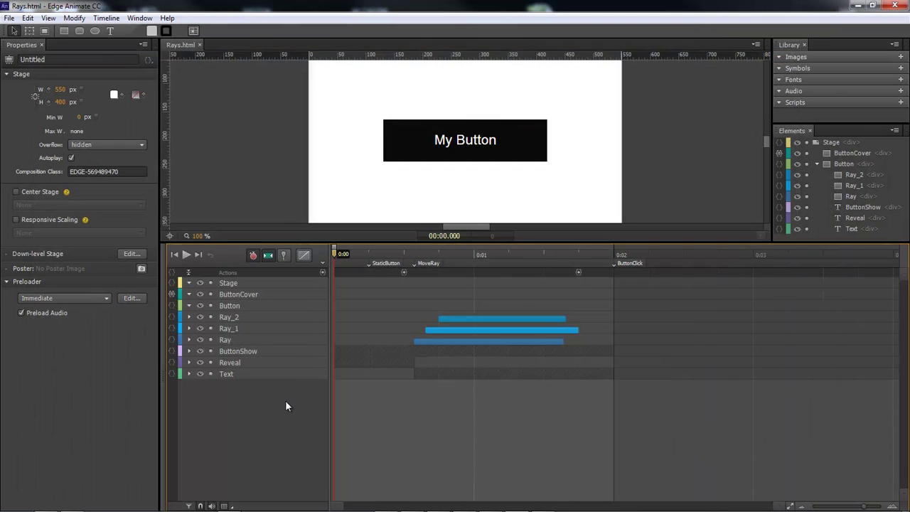
Create a new blank composition and bring up its save dialog
{"action": "key", "text": "ctrl+n"}
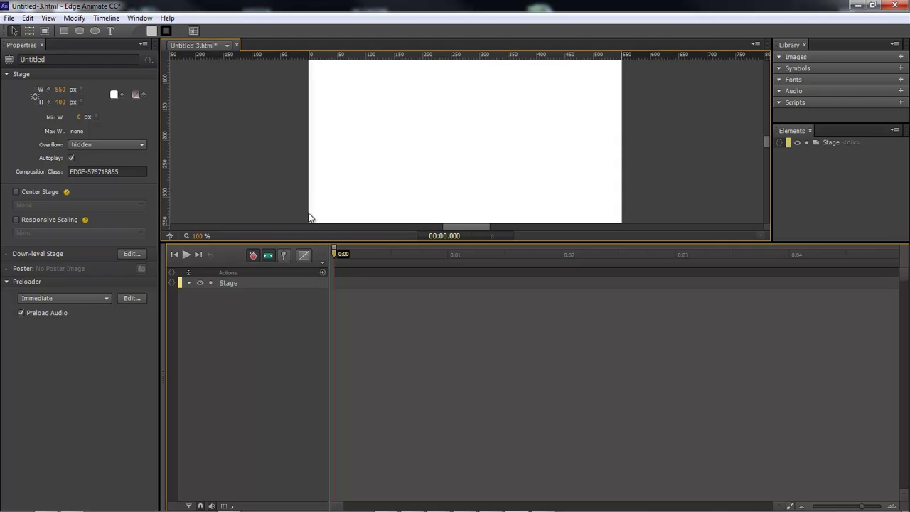
{"action": "key", "text": "ctrl+s"}
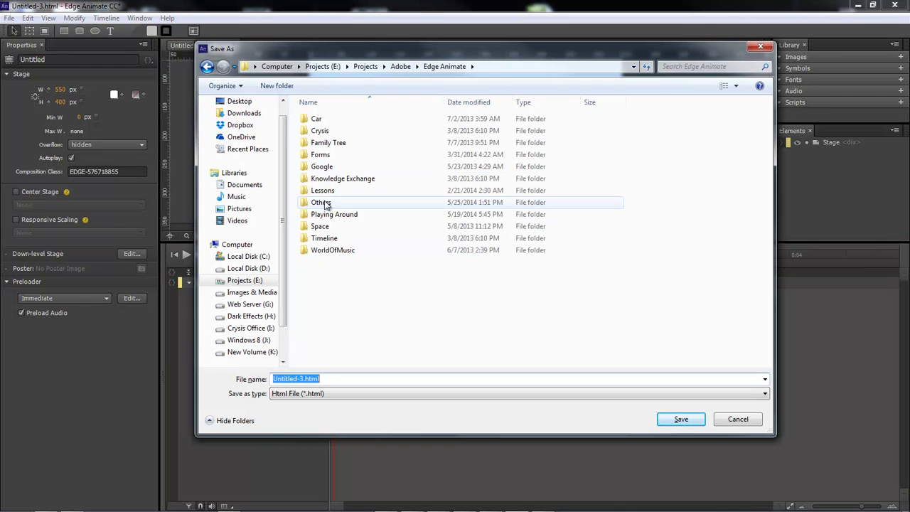
Create a new folder named 10 inside Lessons\CC and open it
{"action": "double_click", "coordinate": [326, 190]}
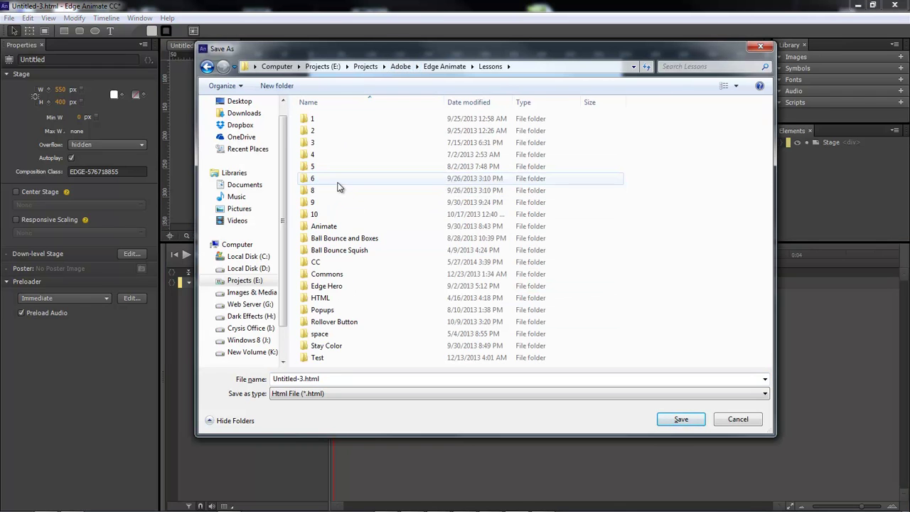
{"action": "double_click", "coordinate": [319, 263]}
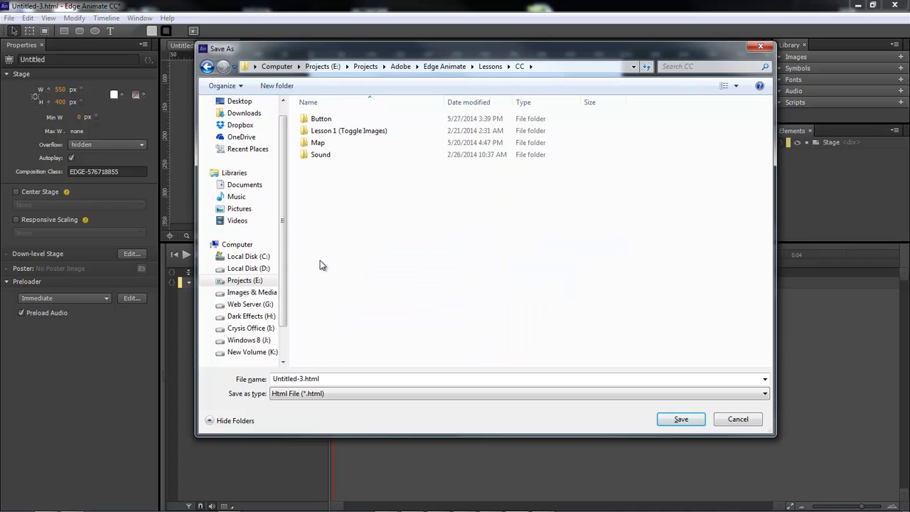
{"action": "left_click", "coordinate": [276, 86]}
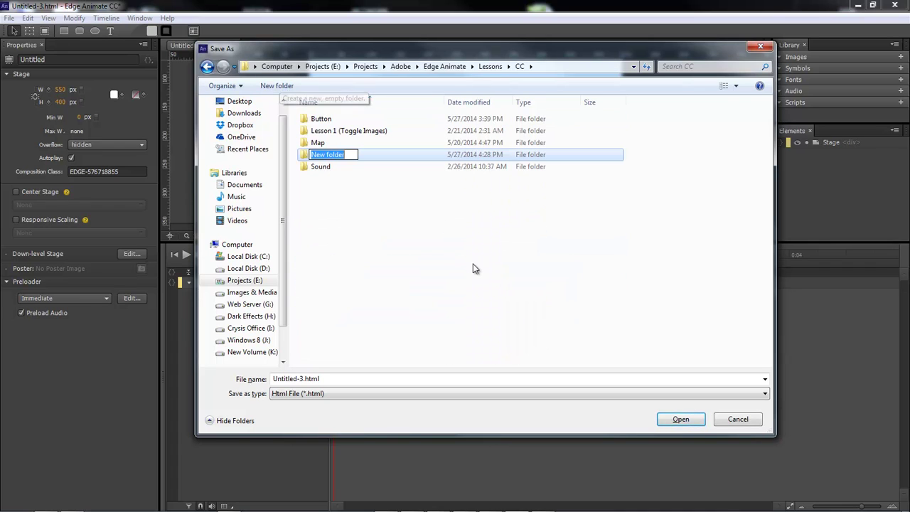
{"action": "type", "text": "10"}
{"action": "key", "text": "Return"}
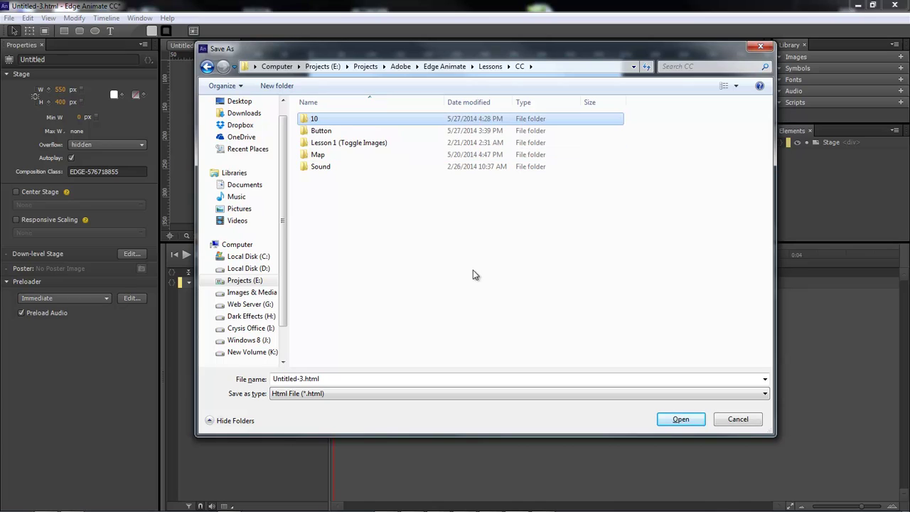
{"action": "key", "text": "Return"}
Save the composition there as 10.html
{"action": "left_click", "coordinate": [324, 380]}
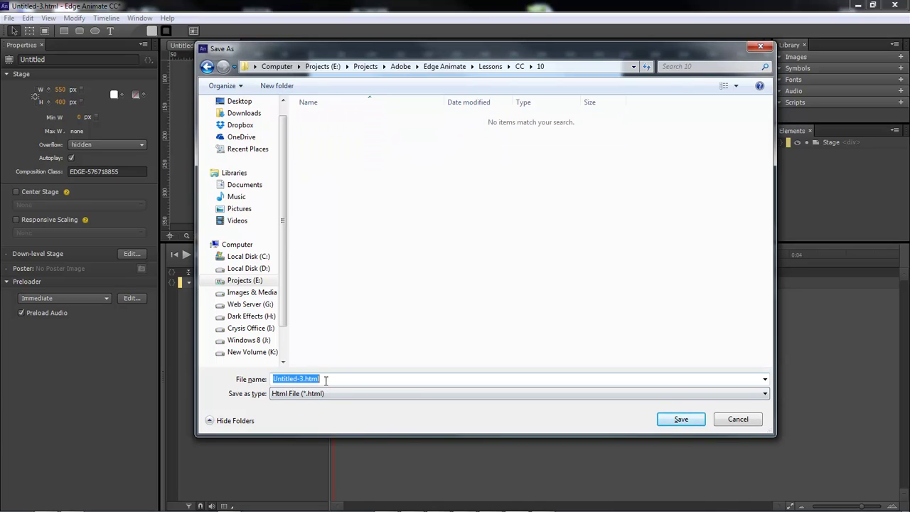
{"action": "left_click", "coordinate": [317, 378]}
{"action": "left_click_drag", "start_coordinate": [301, 378], "coordinate": [2, 377]}
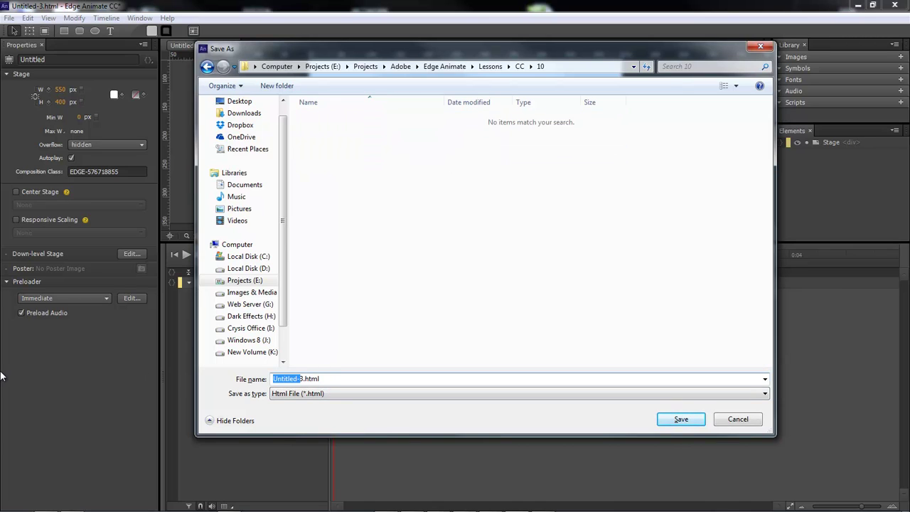
{"action": "key", "text": "BackSpace"}
{"action": "type", "text": "10"}
{"action": "key", "text": "Return"}
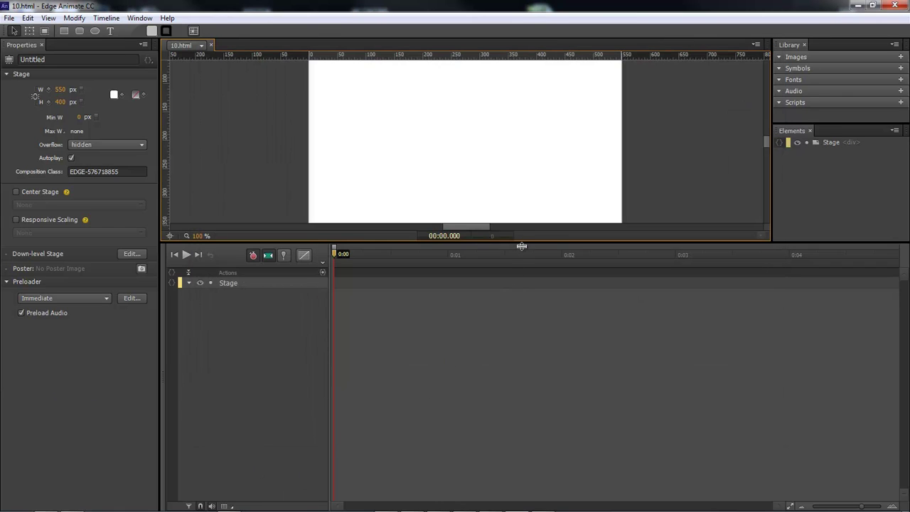
Enlarge the stage area, then draw a wide rectangle and centre it on the stage
{"action": "left_click_drag", "start_coordinate": [522, 242], "coordinate": [520, 283]}
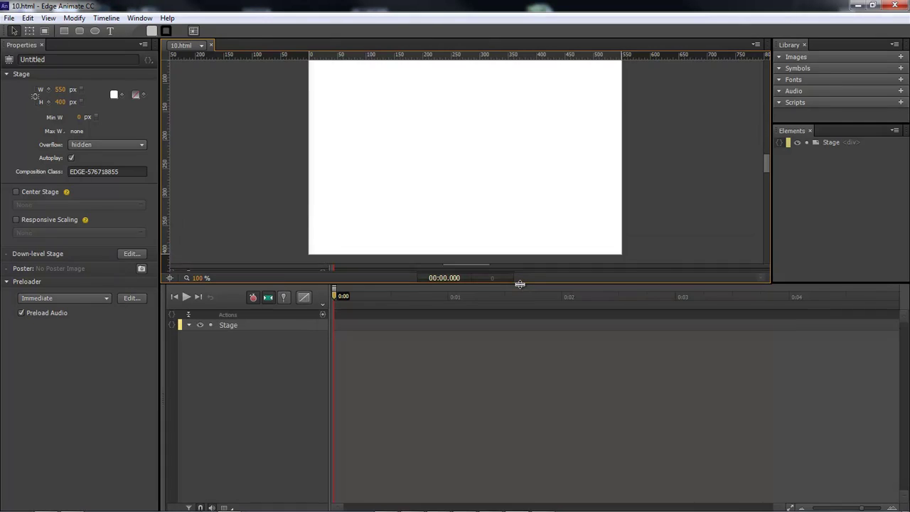
{"action": "left_click", "coordinate": [64, 30]}
{"action": "left_click", "coordinate": [349, 139]}
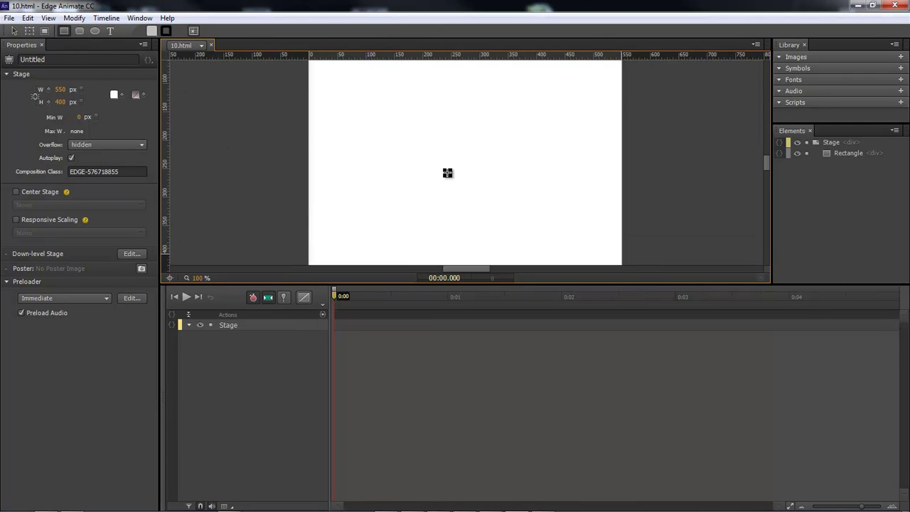
{"action": "left_click_drag", "start_coordinate": [543, 173], "coordinate": [544, 173]}
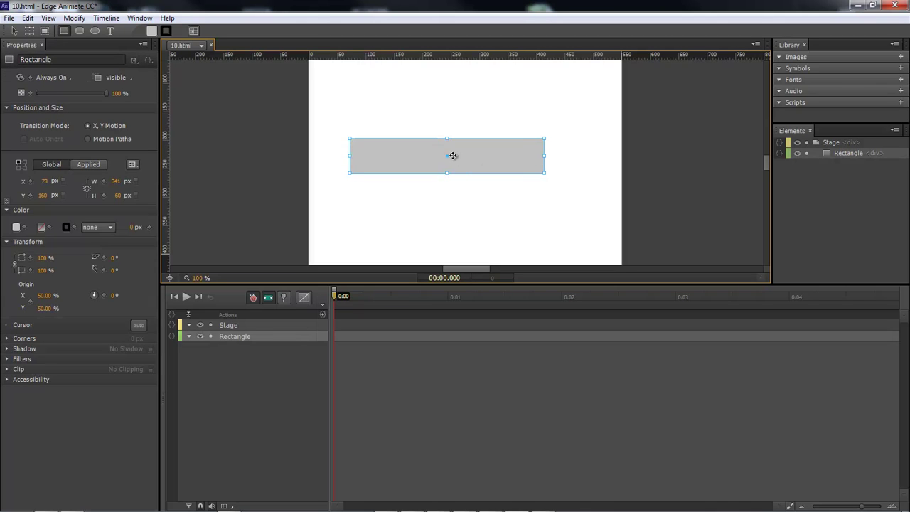
{"action": "key", "text": "v"}
{"action": "left_click_drag", "start_coordinate": [448, 156], "coordinate": [464, 161]}
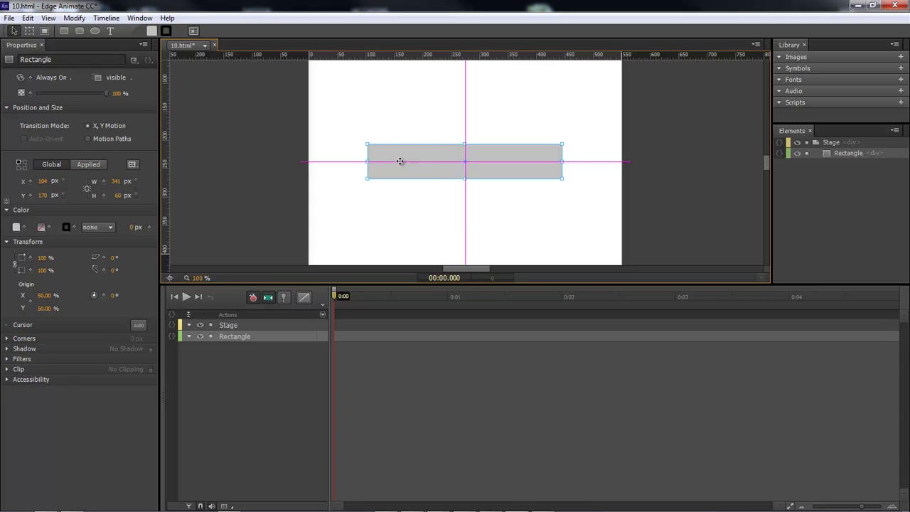
{"action": "left_click_drag", "start_coordinate": [400, 161], "coordinate": [400, 161]}
Give the rectangle a black #000 fill
{"action": "left_click", "coordinate": [16, 226]}
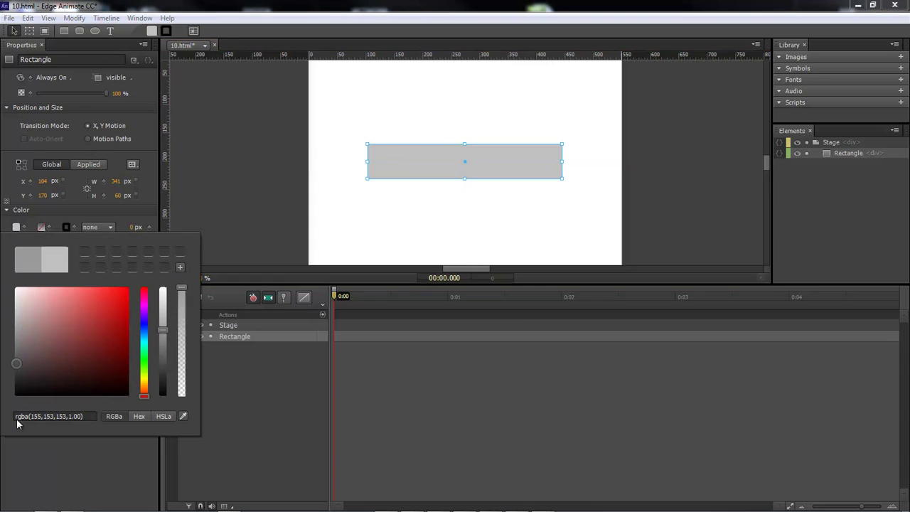
{"action": "triple_click", "coordinate": [43, 416]}
{"action": "type", "text": "#000"}
{"action": "key", "text": "Return"}
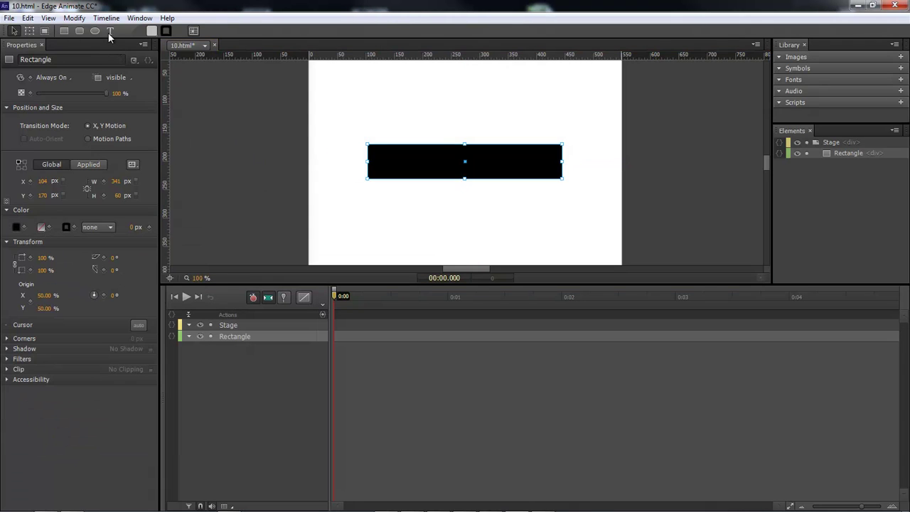
{"action": "left_click", "coordinate": [110, 32]}
Add a text box reading 'My Button' on the black rectangle and widen it
{"action": "left_click_drag", "start_coordinate": [426, 157], "coordinate": [484, 164]}
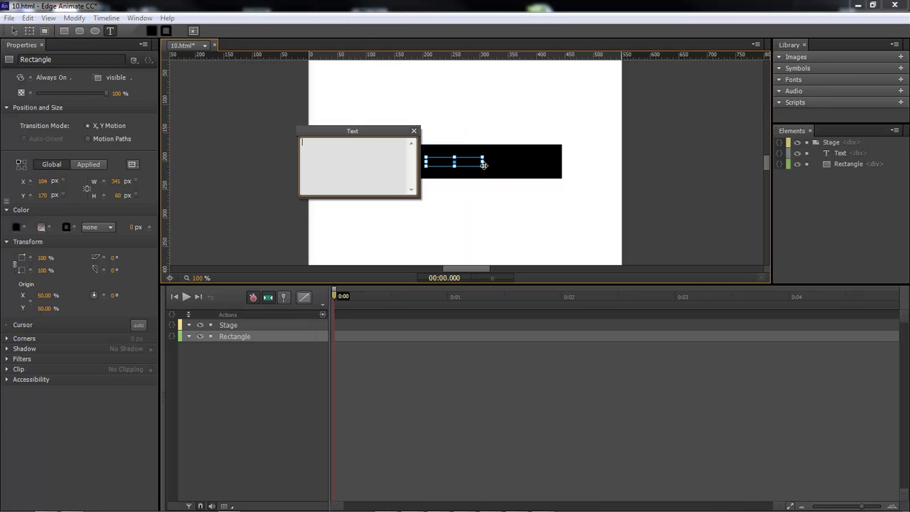
{"action": "type", "text": "M"}
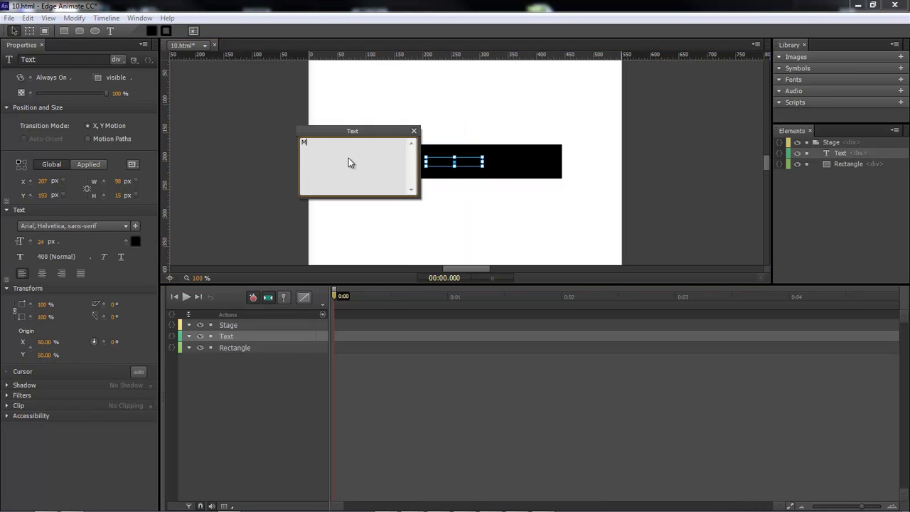
{"action": "type", "text": "y Button"}
{"action": "left_click", "coordinate": [414, 131]}
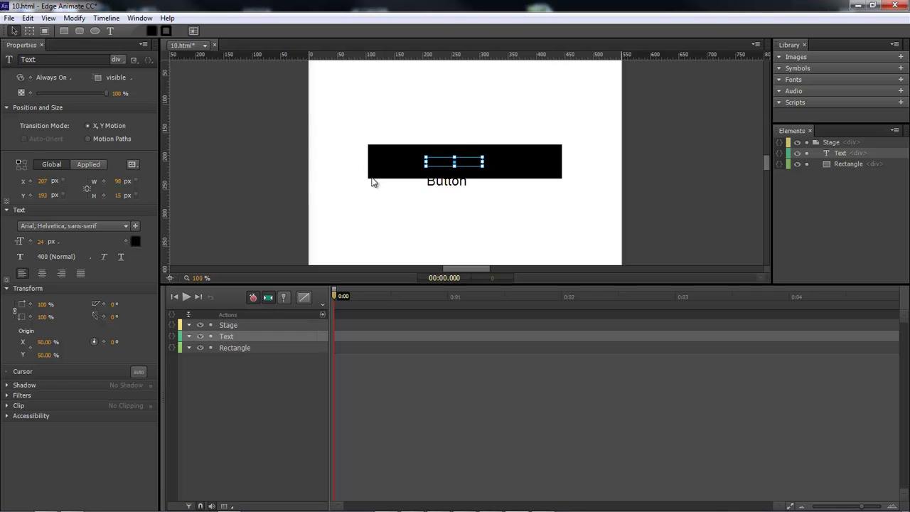
{"action": "left_click_drag", "start_coordinate": [483, 162], "coordinate": [506, 162]}
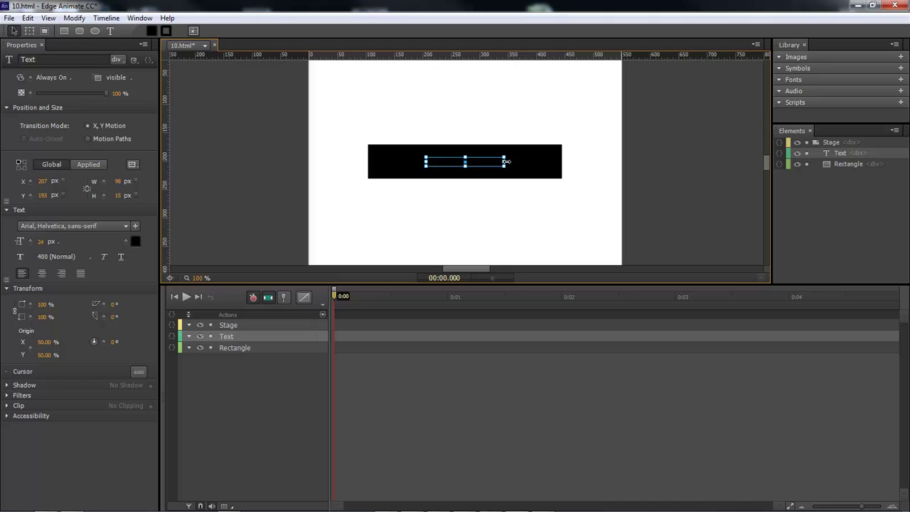
Make the My Button text white and centre it on the rectangle
{"action": "left_click", "coordinate": [135, 241]}
{"action": "left_click", "coordinate": [51, 305]}
{"action": "left_click", "coordinate": [234, 205]}
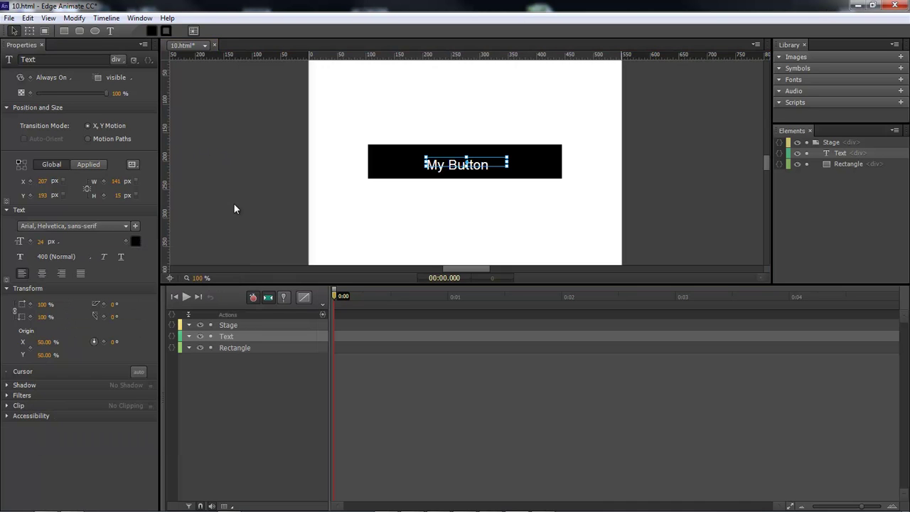
{"action": "left_click", "coordinate": [469, 165]}
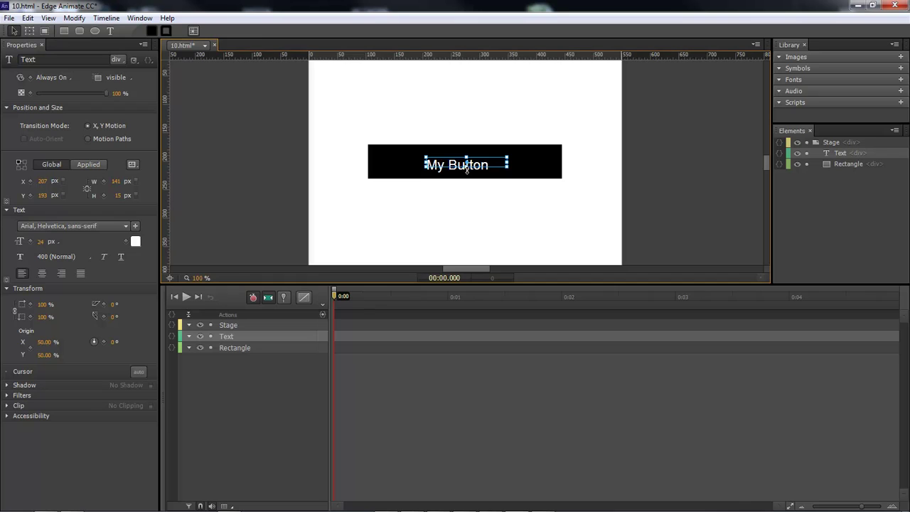
{"action": "left_click_drag", "start_coordinate": [473, 165], "coordinate": [492, 180]}
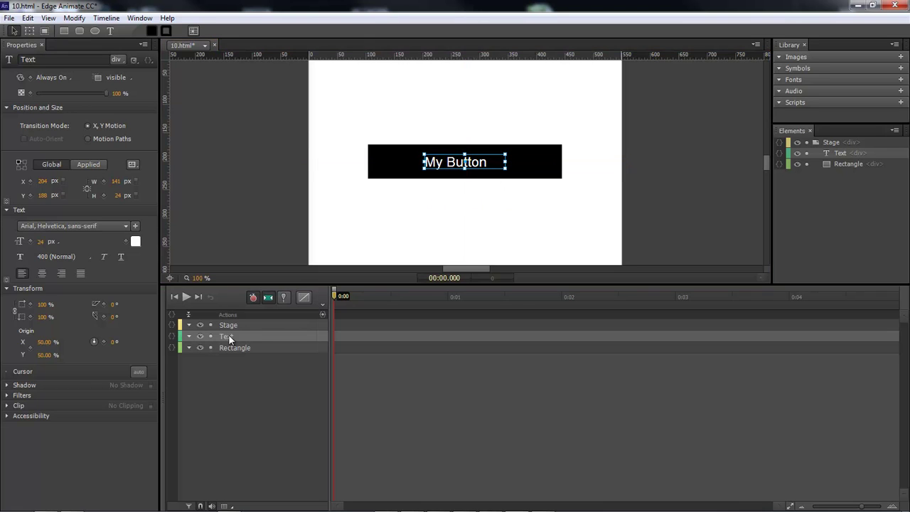
Duplicate the Text element twice and rename the original to MyButton
{"action": "key", "text": "ctrl+d"}
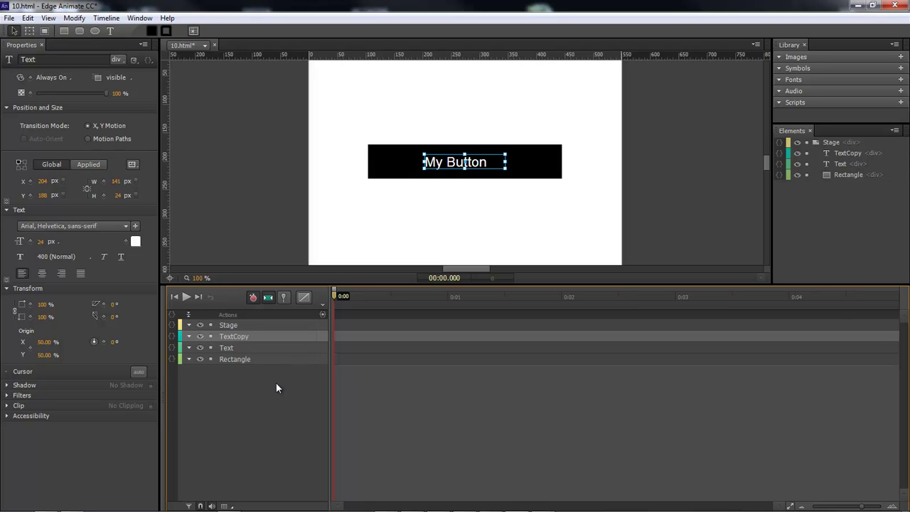
{"action": "key", "text": "ctrl+d"}
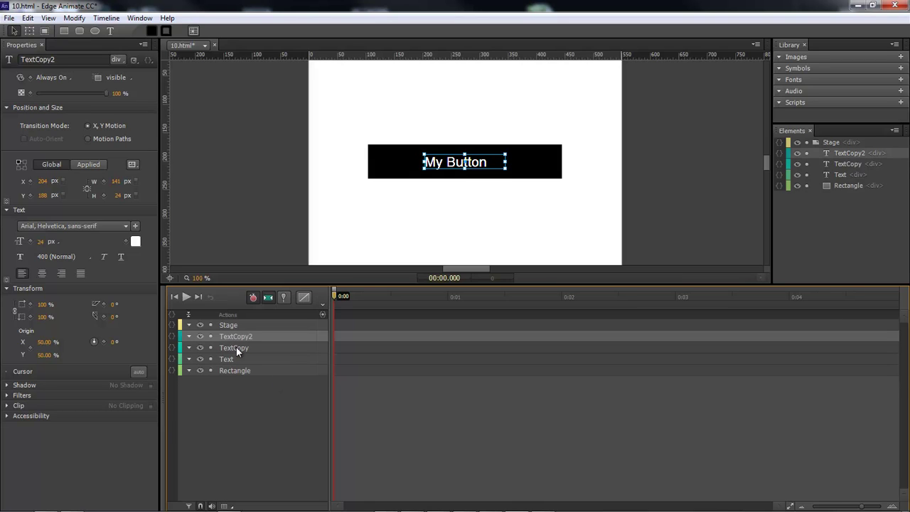
{"action": "left_click", "coordinate": [235, 358]}
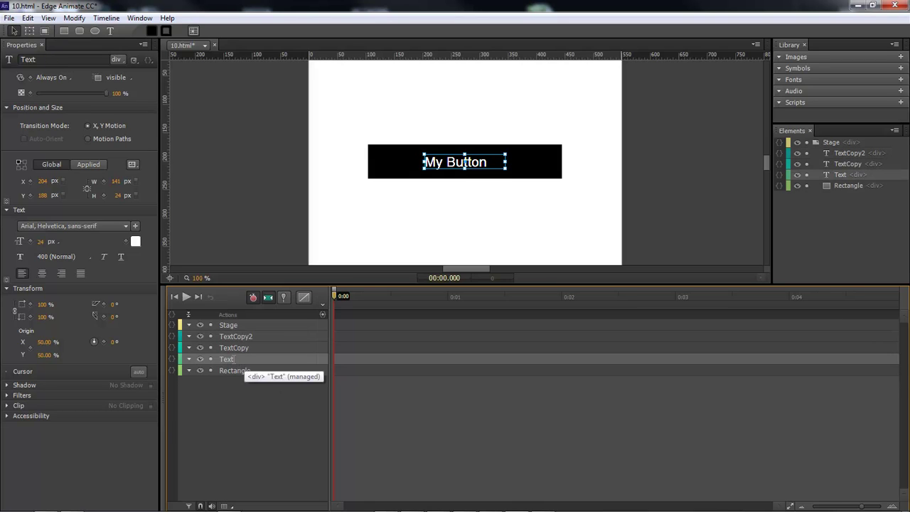
{"action": "double_click", "coordinate": [234, 359]}
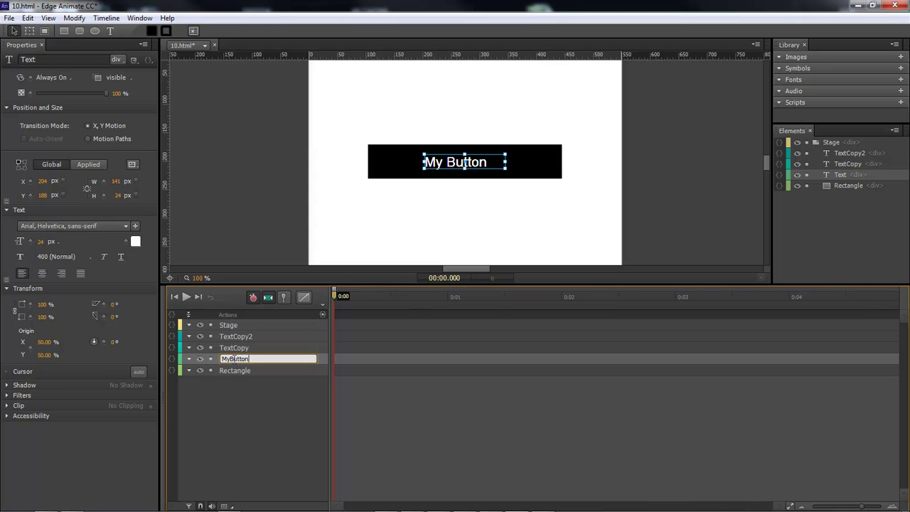
{"action": "key", "text": "Return"}
Rename the two text copies to ClickMe and ShowMe
{"action": "double_click", "coordinate": [234, 348]}
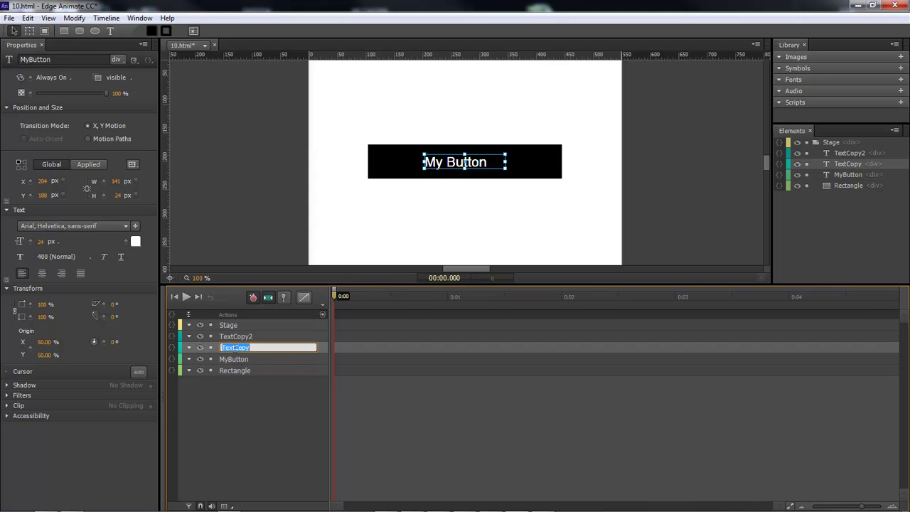
{"action": "type", "text": "ClickMe"}
{"action": "key", "text": "Return"}
{"action": "double_click", "coordinate": [237, 336]}
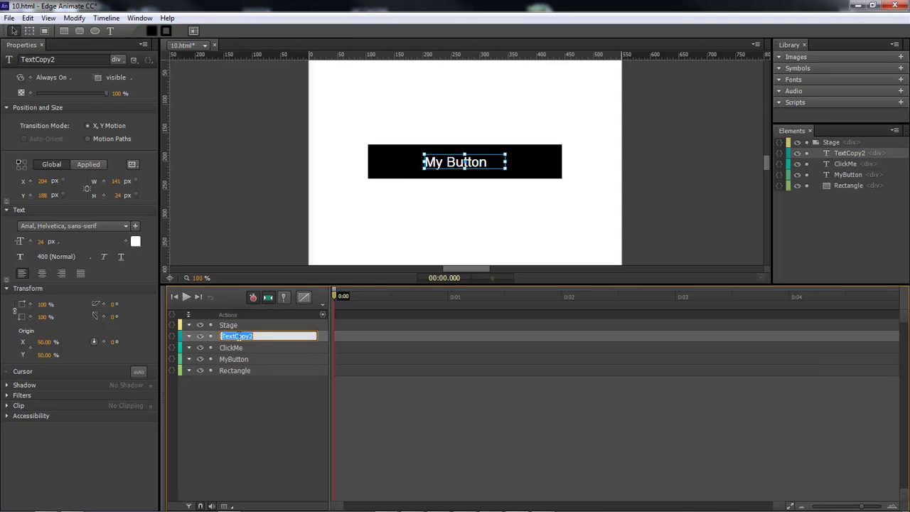
{"action": "type", "text": "ShowMe"}
{"action": "key", "text": "Return"}
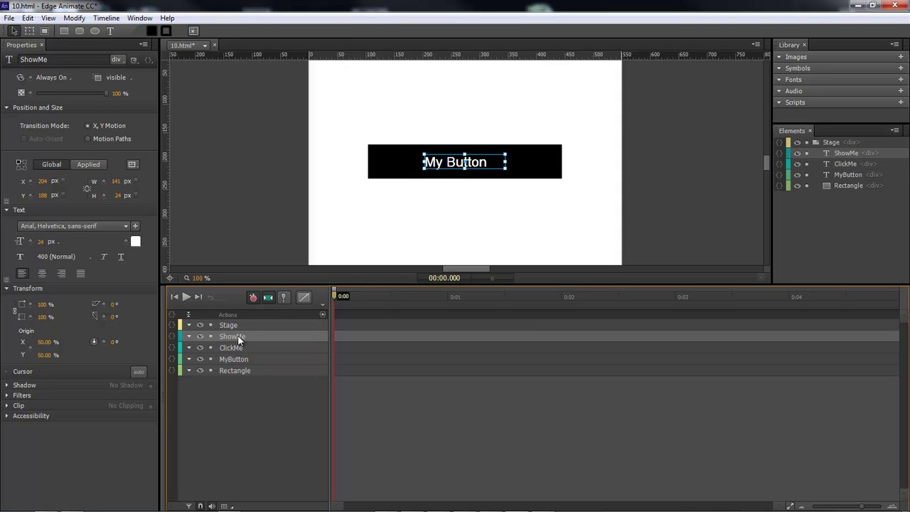
Show only the ClickMe layer and change its text to 'Click Me'
{"action": "left_click", "coordinate": [200, 359]}
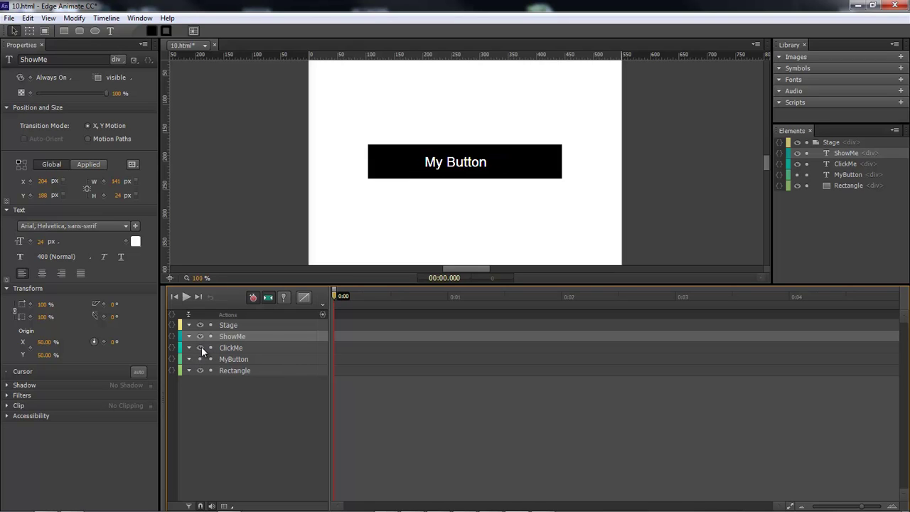
{"action": "left_click", "coordinate": [200, 347]}
{"action": "left_click", "coordinate": [200, 336]}
{"action": "left_click", "coordinate": [466, 164]}
{"action": "double_click", "coordinate": [468, 162]}
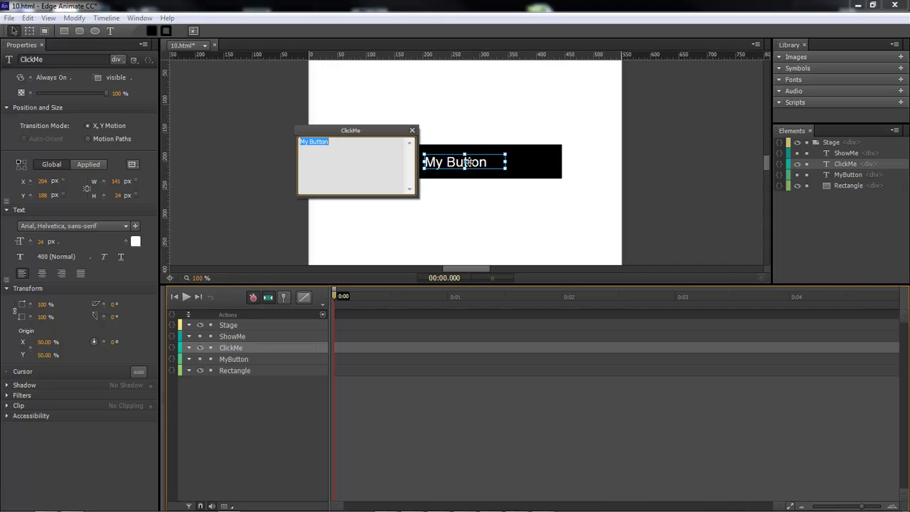
{"action": "type", "text": "Click Me"}
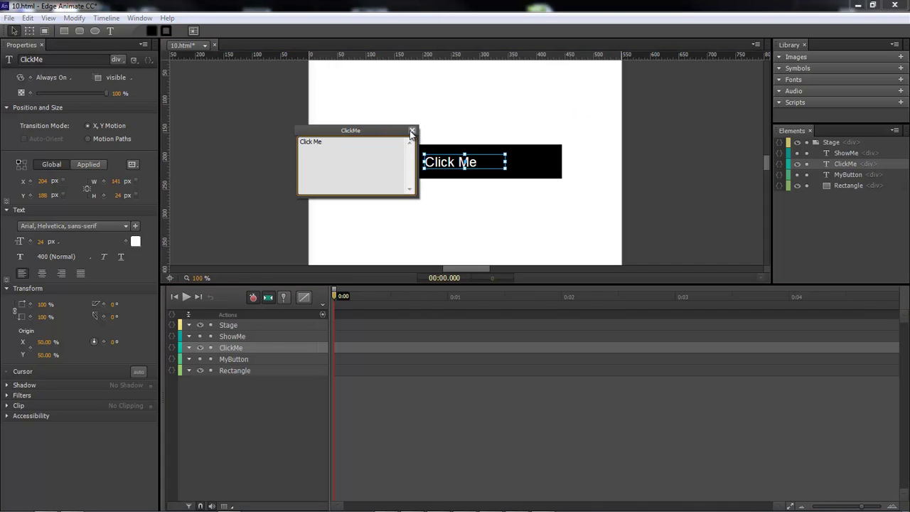
{"action": "left_click", "coordinate": [242, 351]}
Change the ShowMe text to 'You Clicked On Me', widen it and centre it on the bar
{"action": "left_click", "coordinate": [200, 347]}
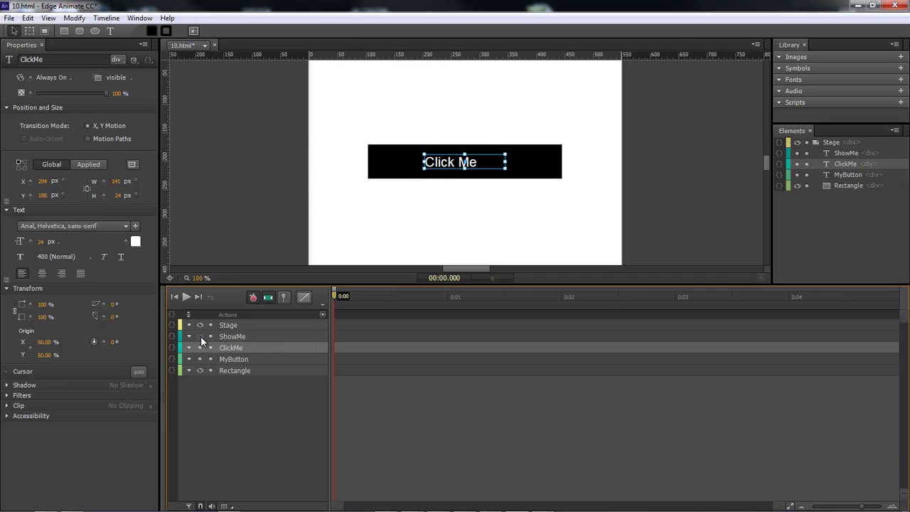
{"action": "left_click", "coordinate": [199, 335]}
{"action": "left_click", "coordinate": [234, 335]}
{"action": "left_click", "coordinate": [234, 335]}
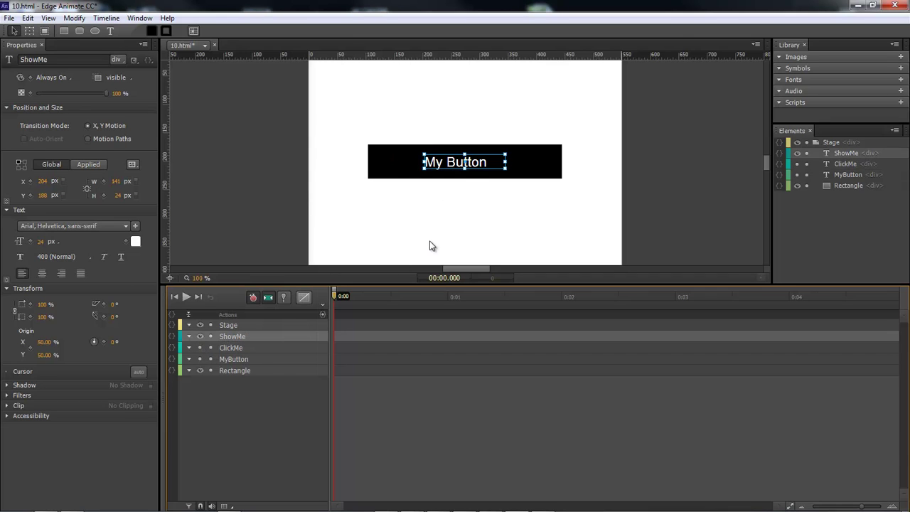
{"action": "double_click", "coordinate": [462, 162]}
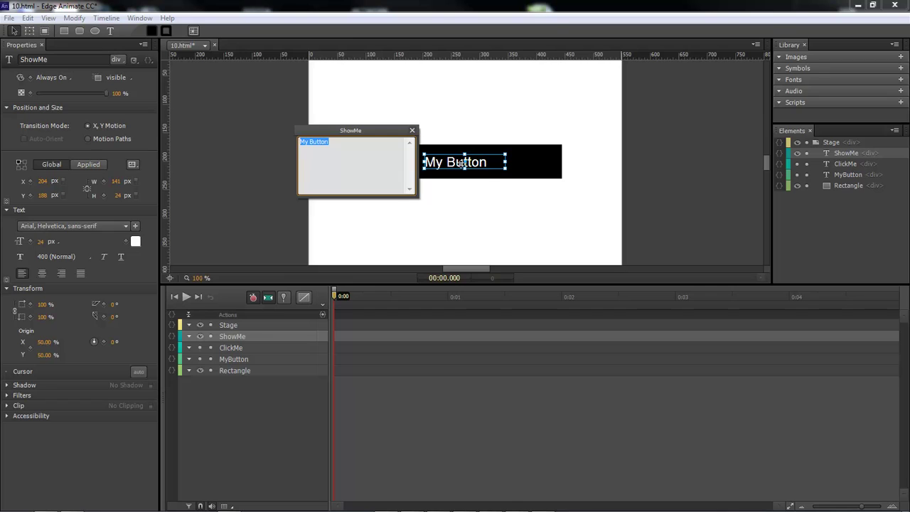
{"action": "type", "text": "You C"}
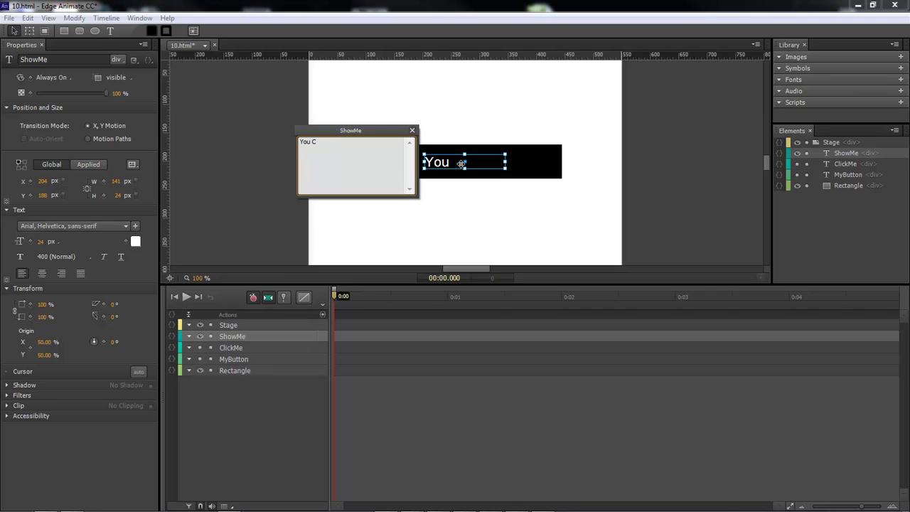
{"action": "type", "text": "licked On Me"}
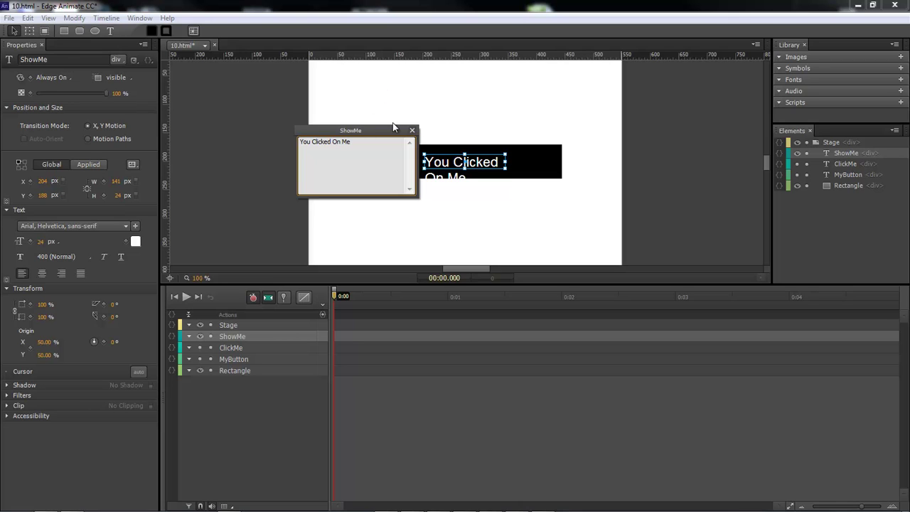
{"action": "left_click", "coordinate": [413, 131]}
{"action": "left_click_drag", "start_coordinate": [506, 162], "coordinate": [552, 162]}
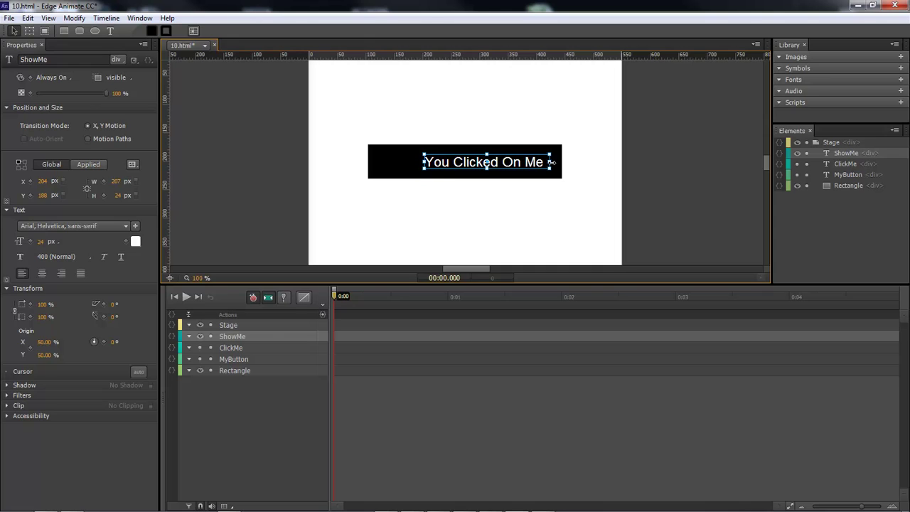
{"action": "left_click_drag", "start_coordinate": [491, 162], "coordinate": [478, 162]}
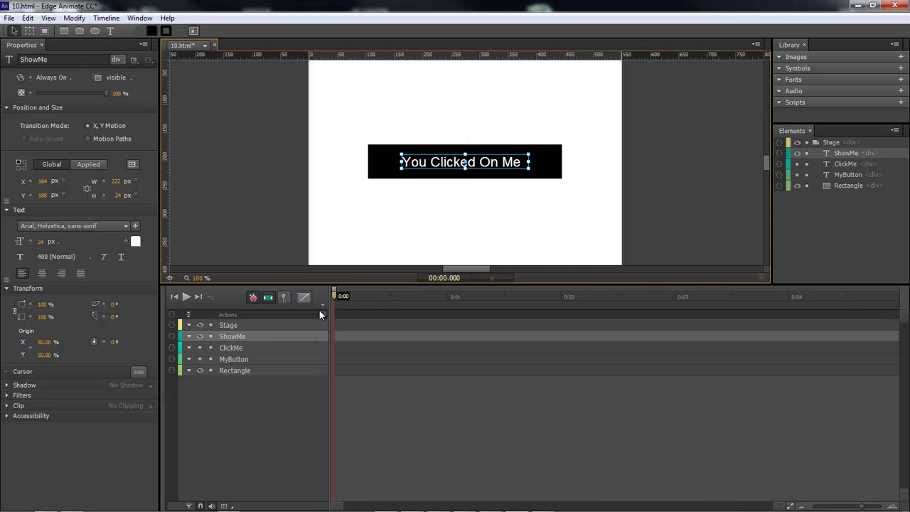
Unhide all text layers and set MyButton's Display to Off at 0:00.750
{"action": "left_click", "coordinate": [199, 347]}
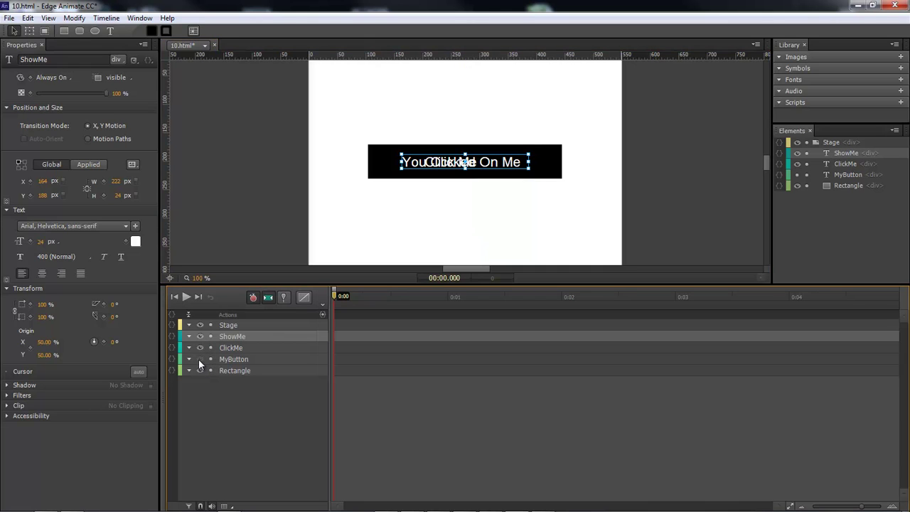
{"action": "left_click", "coordinate": [200, 359]}
{"action": "left_click", "coordinate": [242, 359]}
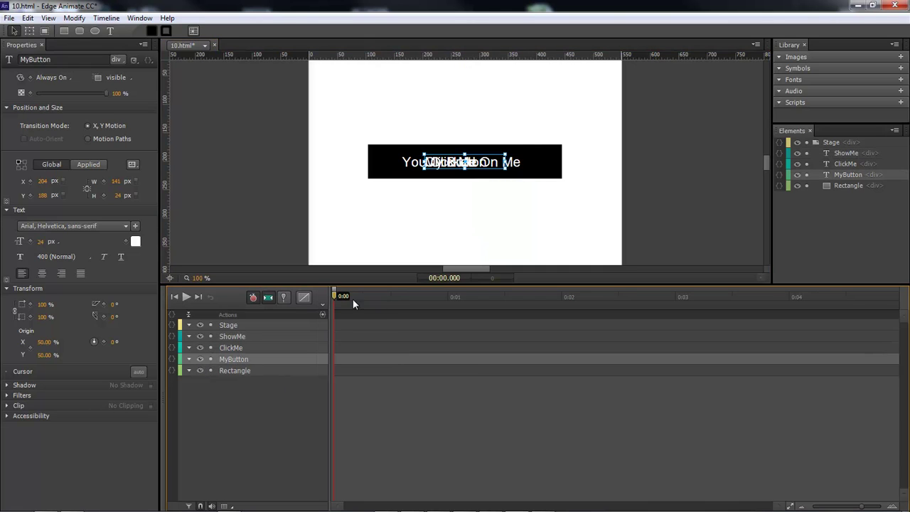
{"action": "left_click_drag", "start_coordinate": [333, 300], "coordinate": [417, 300]}
{"action": "left_click", "coordinate": [56, 77]}
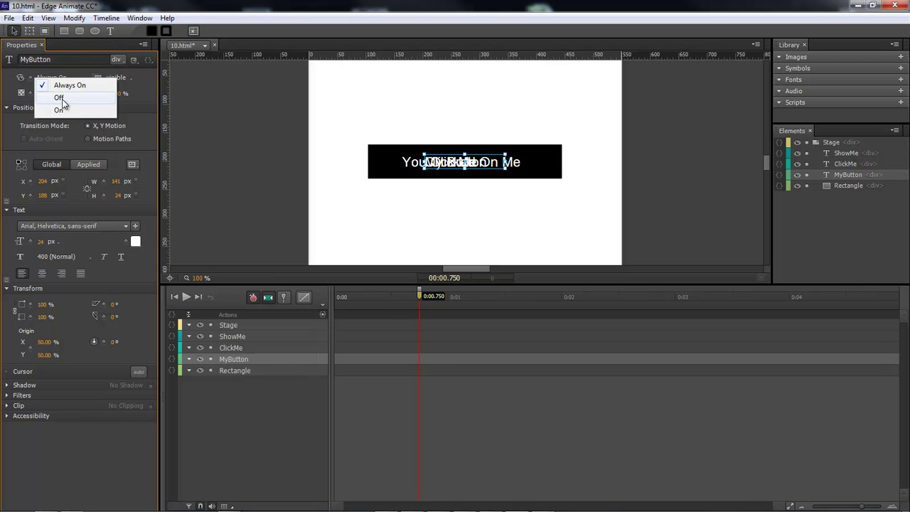
{"action": "left_click", "coordinate": [60, 110]}
{"action": "left_click", "coordinate": [430, 307]}
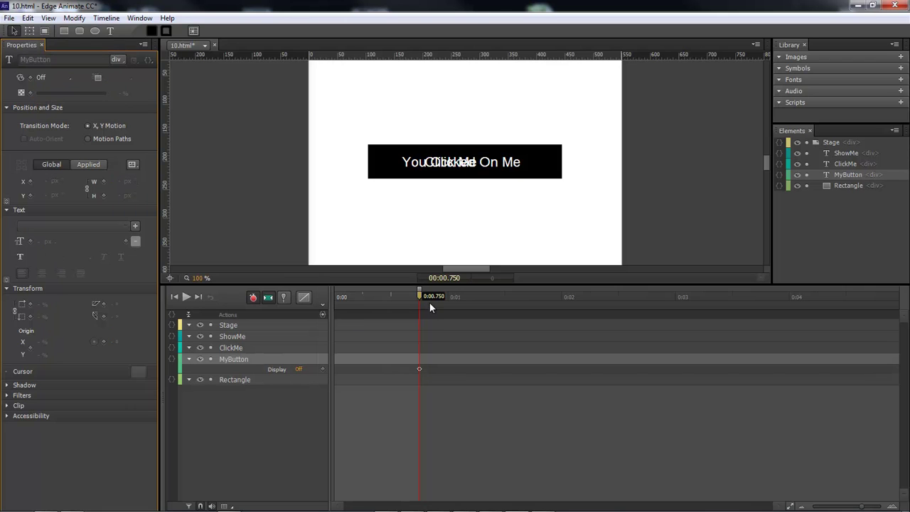
{"action": "left_click", "coordinate": [371, 296]}
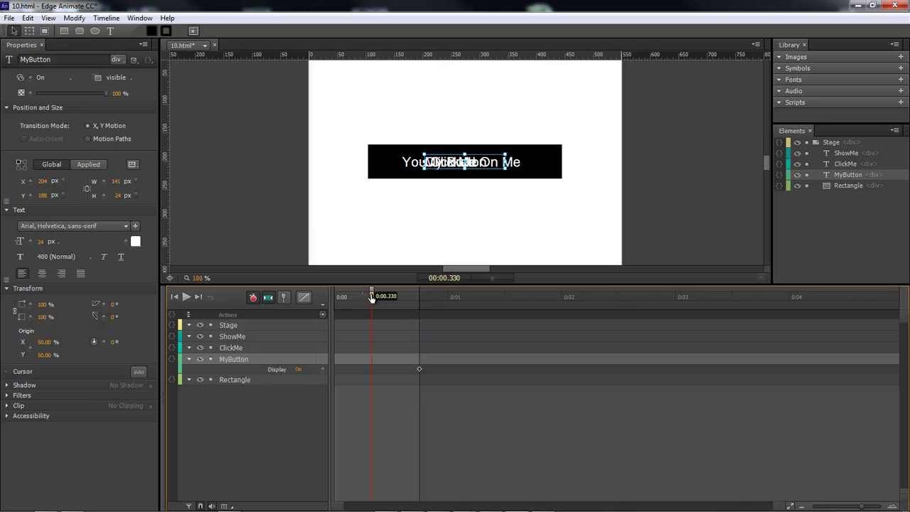
{"action": "left_click_drag", "start_coordinate": [390, 299], "coordinate": [419, 296]}
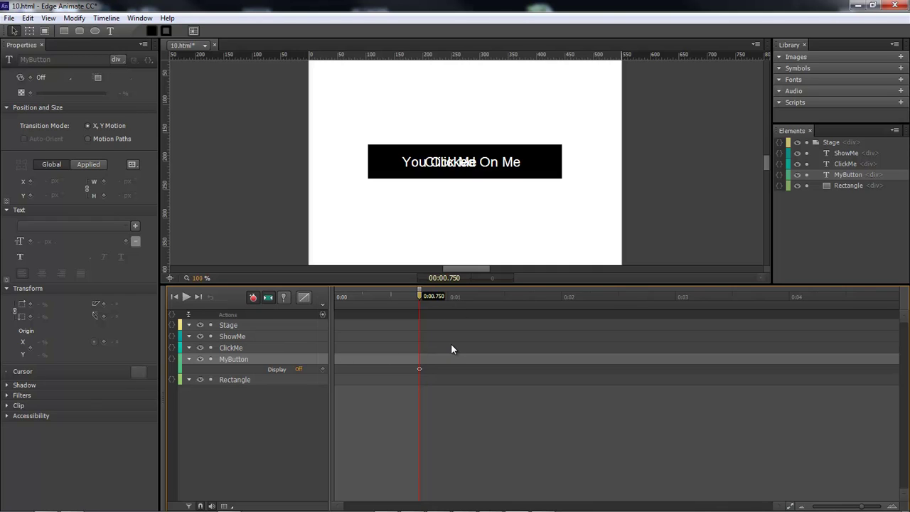
Set ClickMe's Display to On at 0:00.750
{"action": "left_click", "coordinate": [239, 347]}
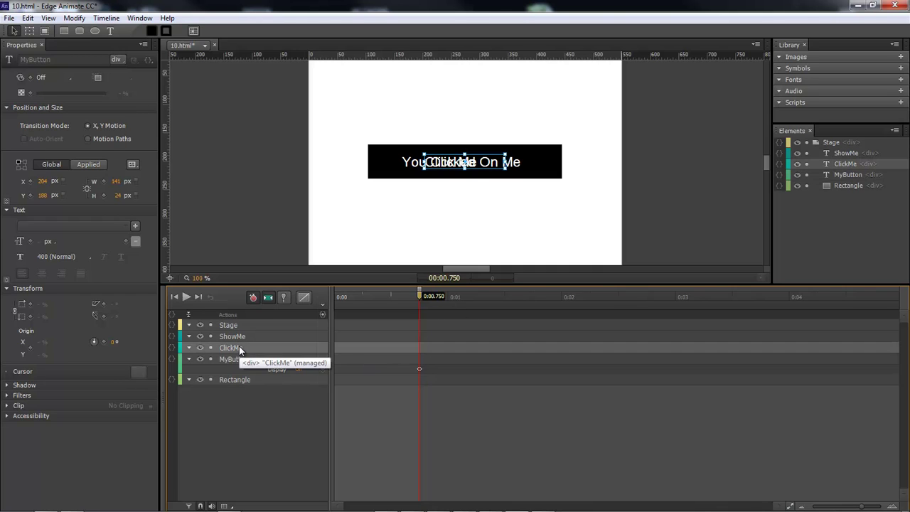
{"action": "left_click", "coordinate": [52, 79]}
{"action": "left_click", "coordinate": [60, 111]}
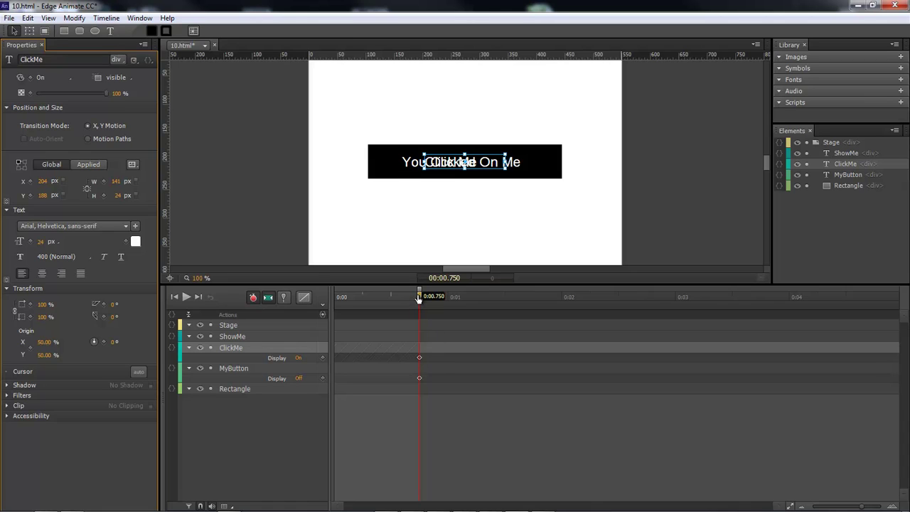
{"action": "left_click_drag", "start_coordinate": [515, 299], "coordinate": [621, 302]}
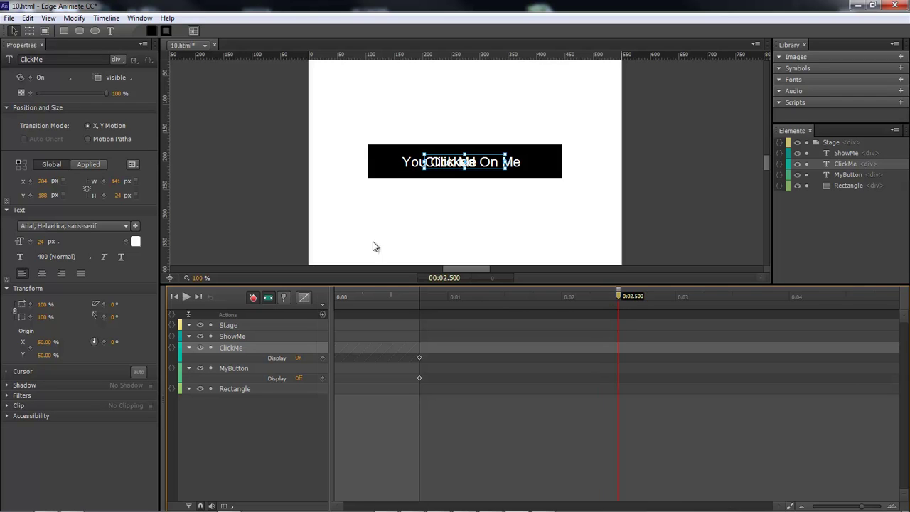
Set ShowMe's Display to On at 0:02.500
{"action": "left_click", "coordinate": [234, 335]}
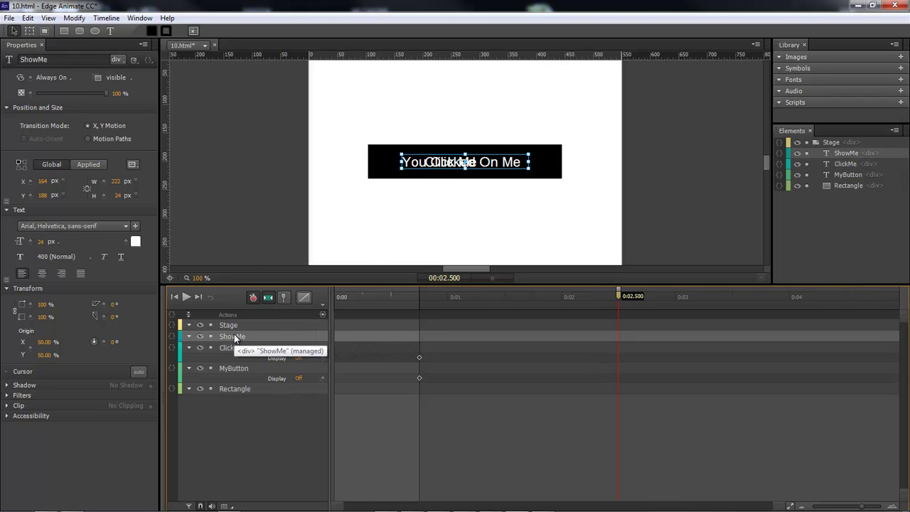
{"action": "left_click", "coordinate": [52, 78]}
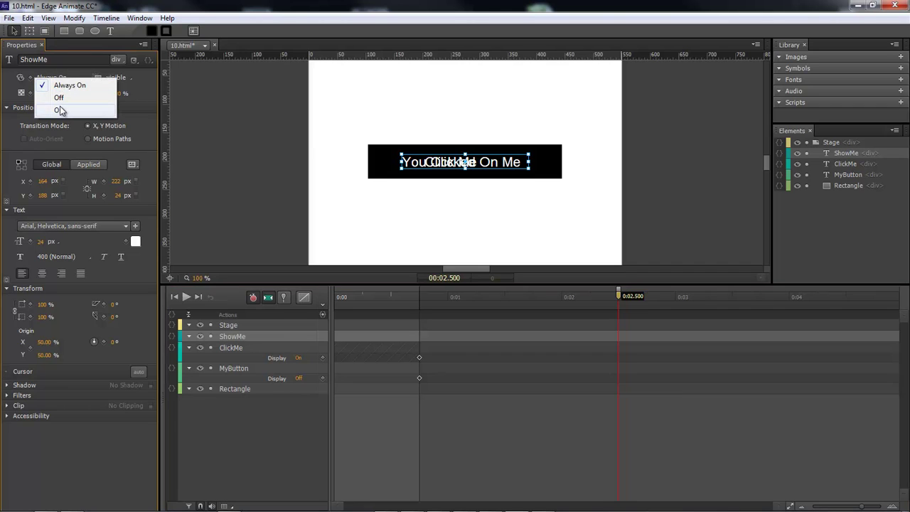
{"action": "left_click", "coordinate": [59, 110]}
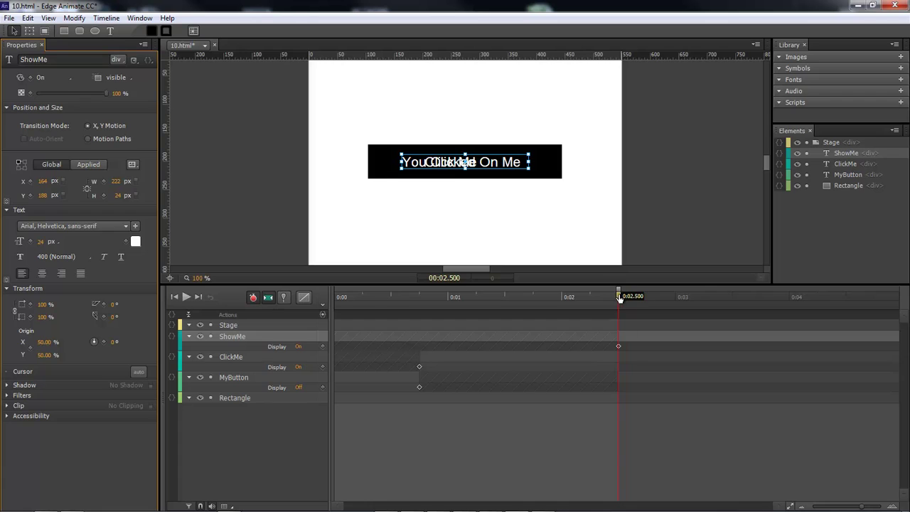
{"action": "left_click_drag", "start_coordinate": [618, 298], "coordinate": [637, 298]}
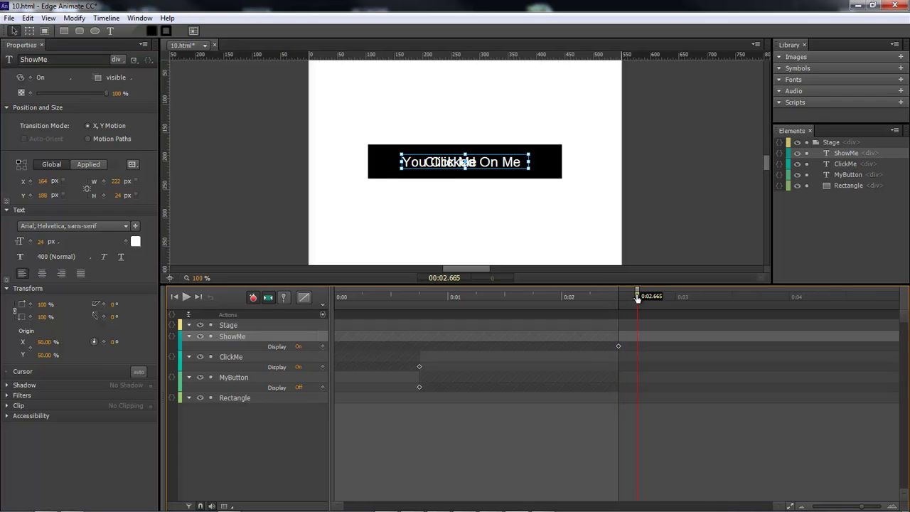
{"action": "left_click", "coordinate": [610, 297]}
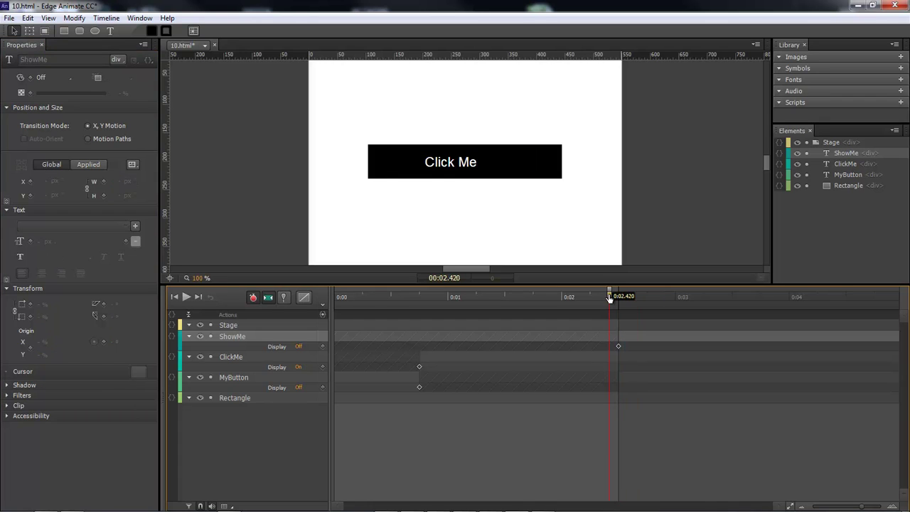
Set ClickMe's Display to Off at 0:02.000
{"action": "left_click_drag", "start_coordinate": [613, 298], "coordinate": [562, 298]}
{"action": "left_click", "coordinate": [231, 356]}
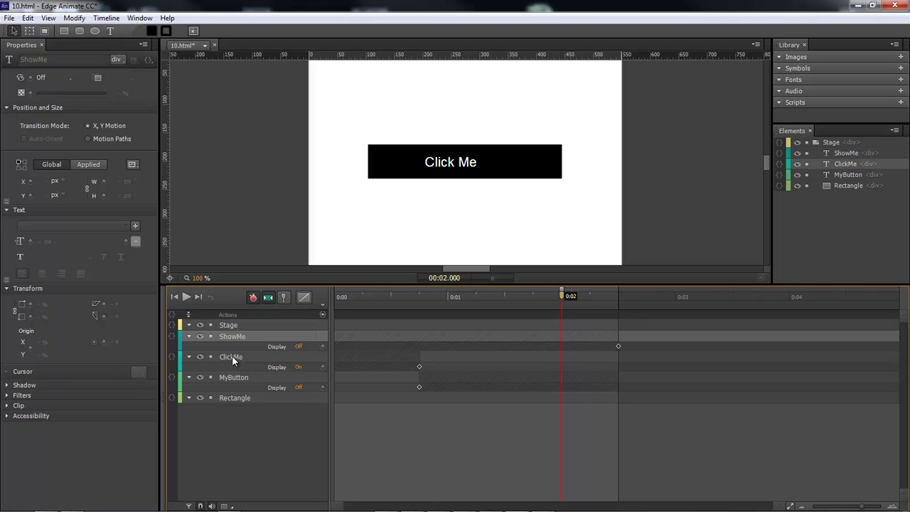
{"action": "left_click", "coordinate": [41, 78]}
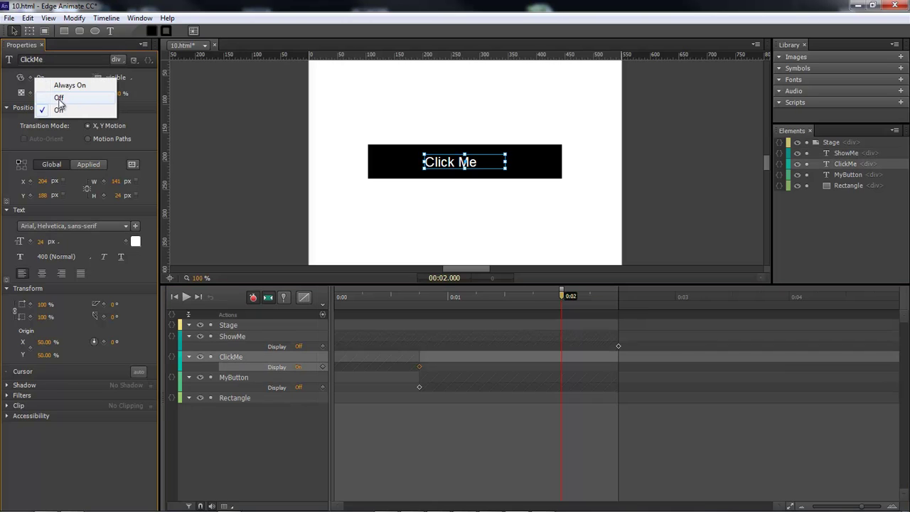
{"action": "left_click", "coordinate": [58, 97]}
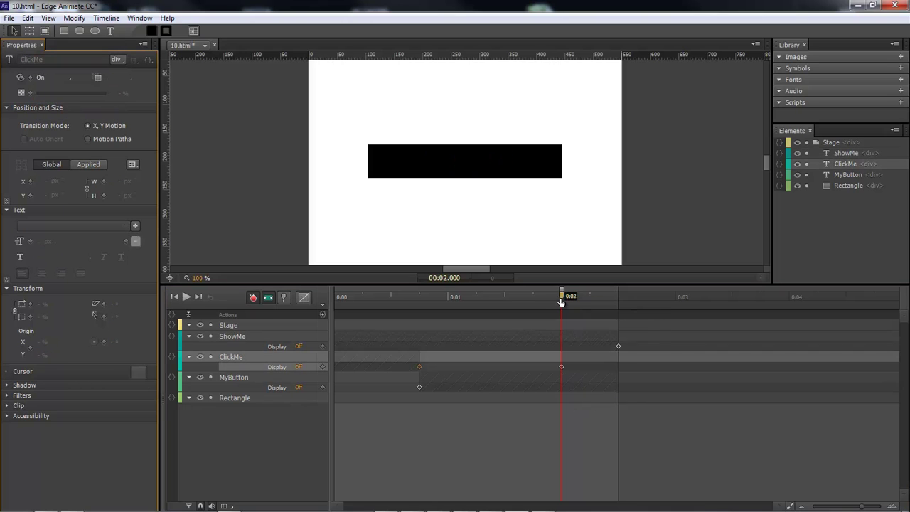
Preview the timeline at 2.5 s, 1.5 s and the start, then deselect the ClickMe text
{"action": "left_click", "coordinate": [631, 298]}
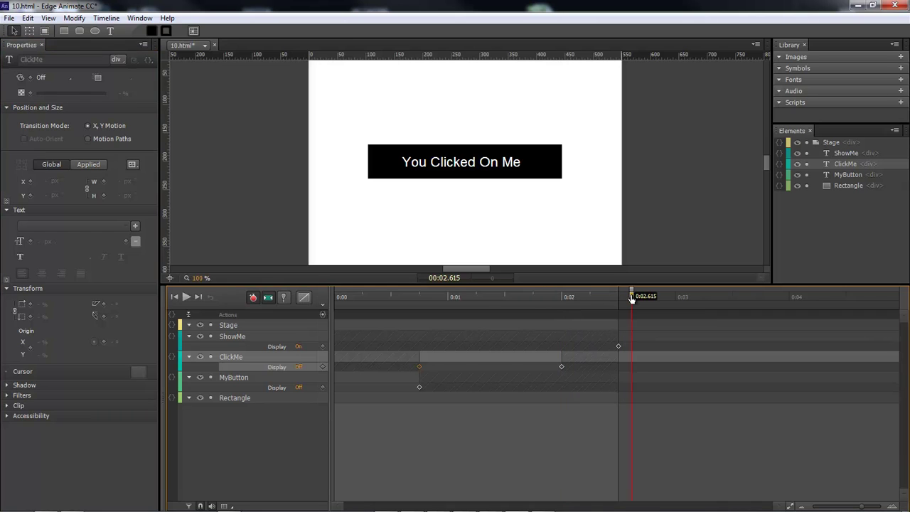
{"action": "left_click", "coordinate": [505, 297]}
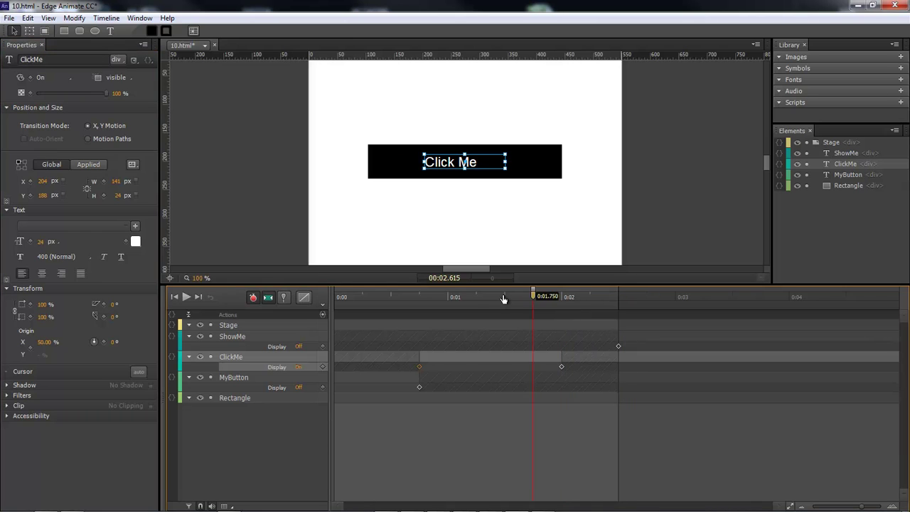
{"action": "left_click", "coordinate": [387, 297]}
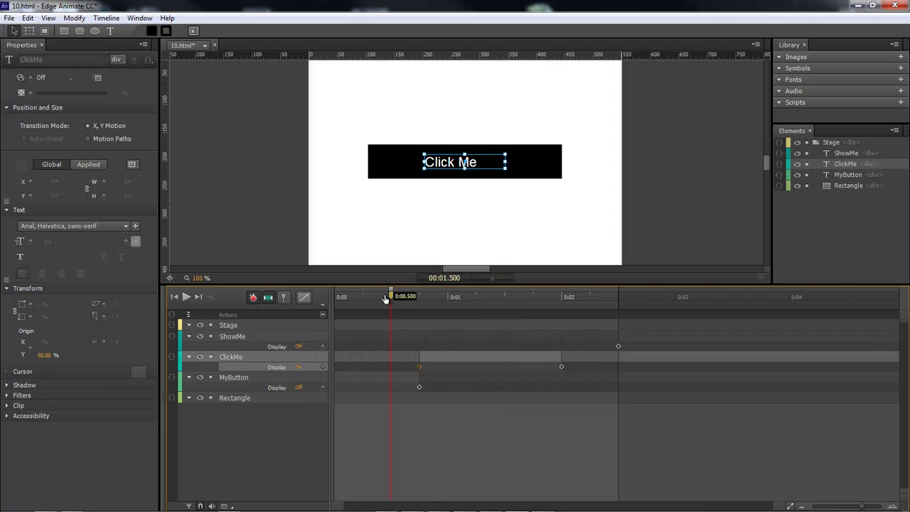
{"action": "left_click", "coordinate": [504, 299]}
{"action": "left_click", "coordinate": [398, 460]}
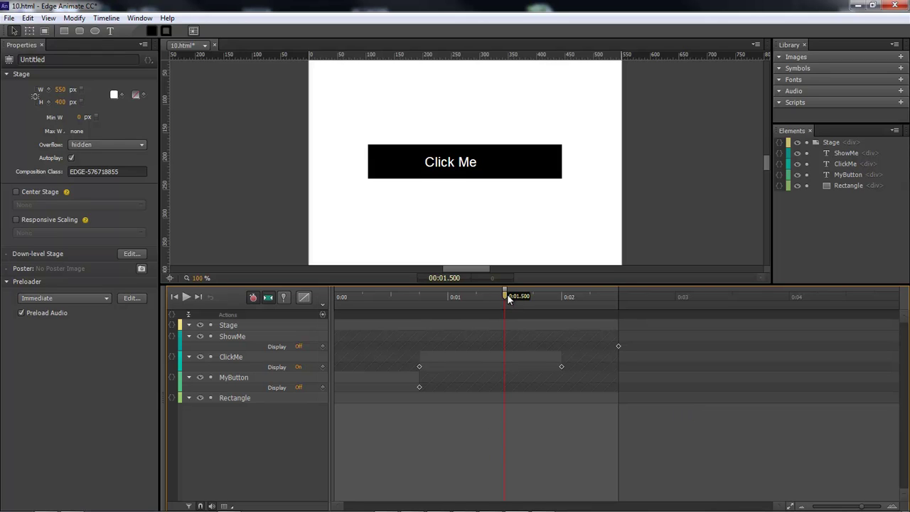
Add a timeline label named MoveRay at 0:00.750
{"action": "left_click_drag", "start_coordinate": [506, 294], "coordinate": [419, 299]}
{"action": "key", "text": "ctrl+l"}
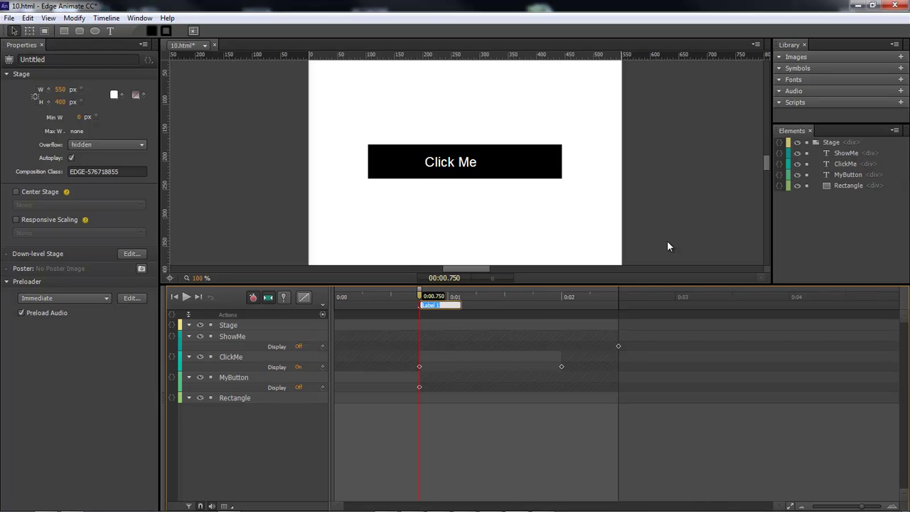
{"action": "type", "text": "MoveRay"}
{"action": "key", "text": "Return"}
Add a timeline label named Static at 0:00.500
{"action": "left_click_drag", "start_coordinate": [420, 299], "coordinate": [397, 301]}
{"action": "key", "text": "ctrl+l"}
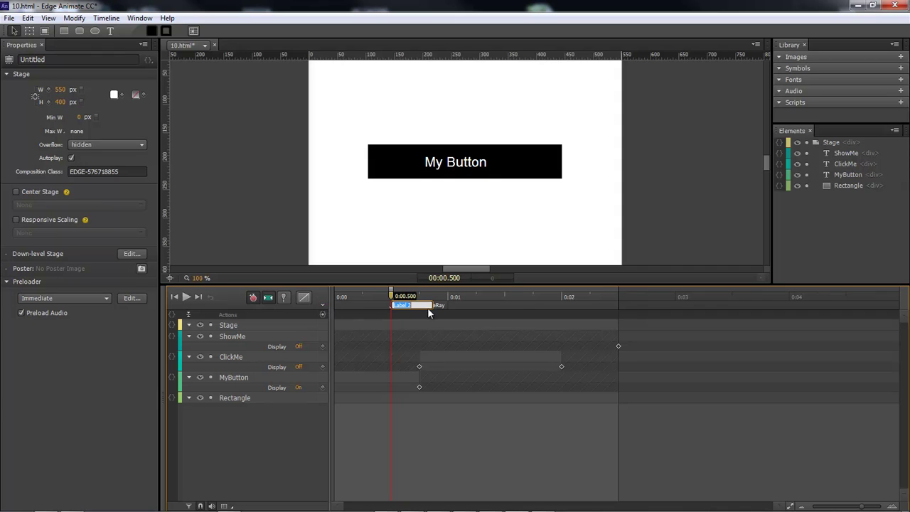
{"action": "type", "text": "Static"}
{"action": "key", "text": "Return"}
{"action": "left_click_drag", "start_coordinate": [389, 299], "coordinate": [411, 298]}
Insert a Stop trigger at 0:00.685 in the Actions row
{"action": "left_click", "coordinate": [323, 314]}
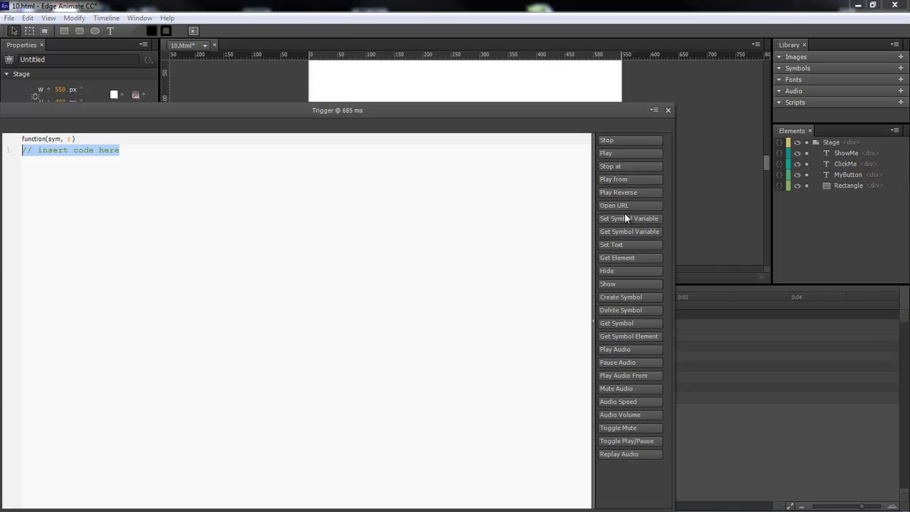
{"action": "left_click", "coordinate": [643, 139]}
{"action": "left_click", "coordinate": [668, 111]}
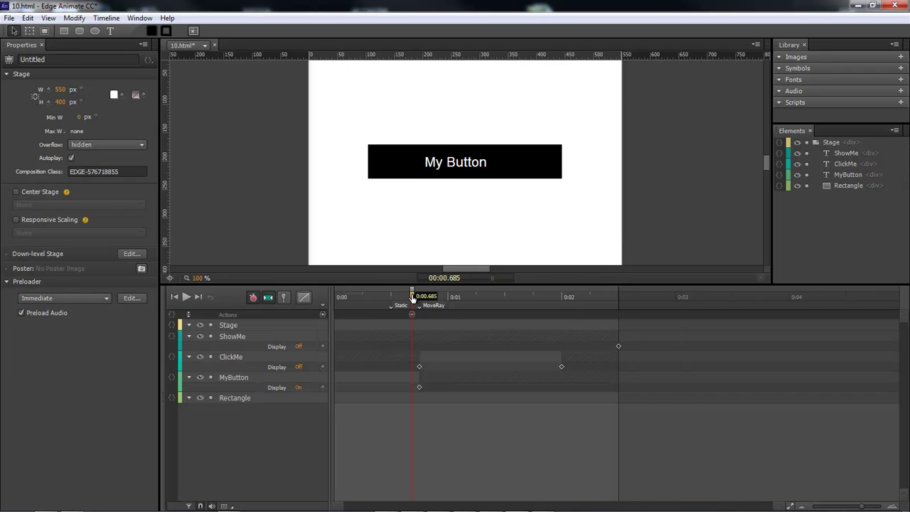
Add a second Stop trigger at 0:02.000
{"action": "left_click_drag", "start_coordinate": [412, 297], "coordinate": [562, 299]}
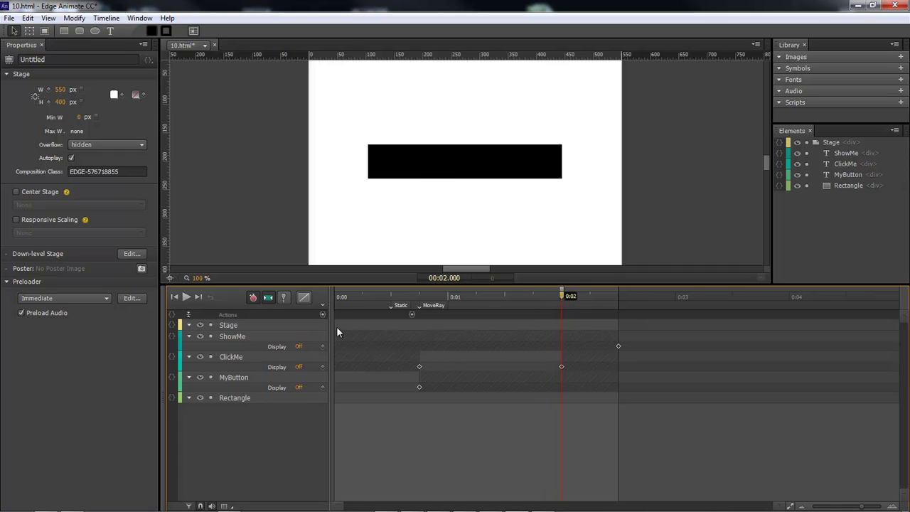
{"action": "left_click", "coordinate": [322, 314]}
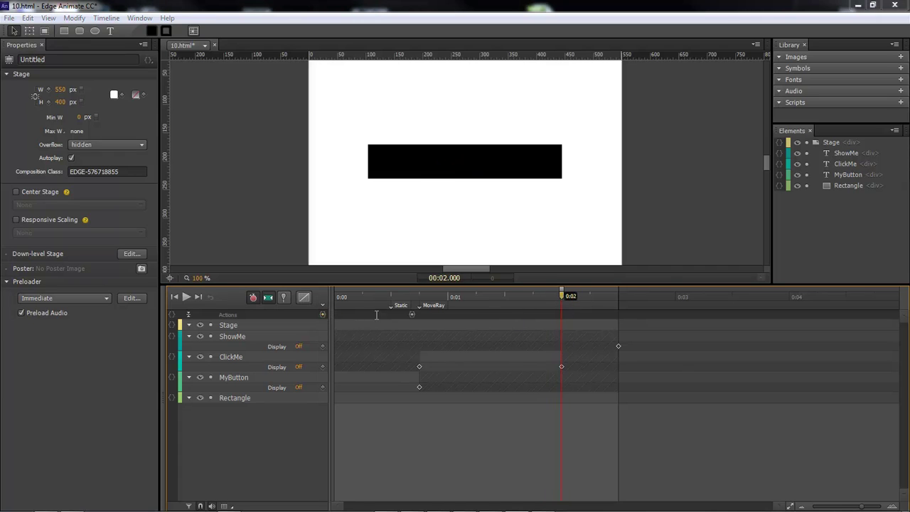
{"action": "left_click", "coordinate": [636, 140]}
{"action": "left_click", "coordinate": [667, 110]}
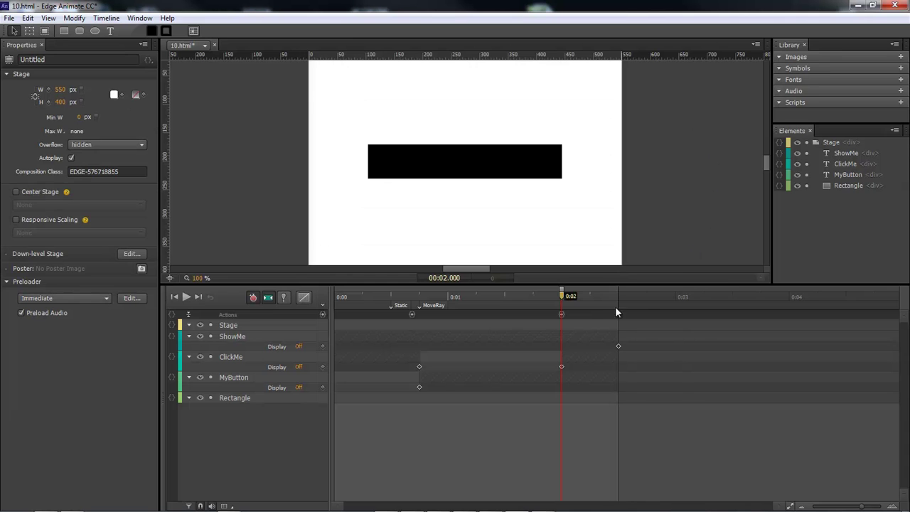
{"action": "left_click_drag", "start_coordinate": [565, 299], "coordinate": [619, 297]}
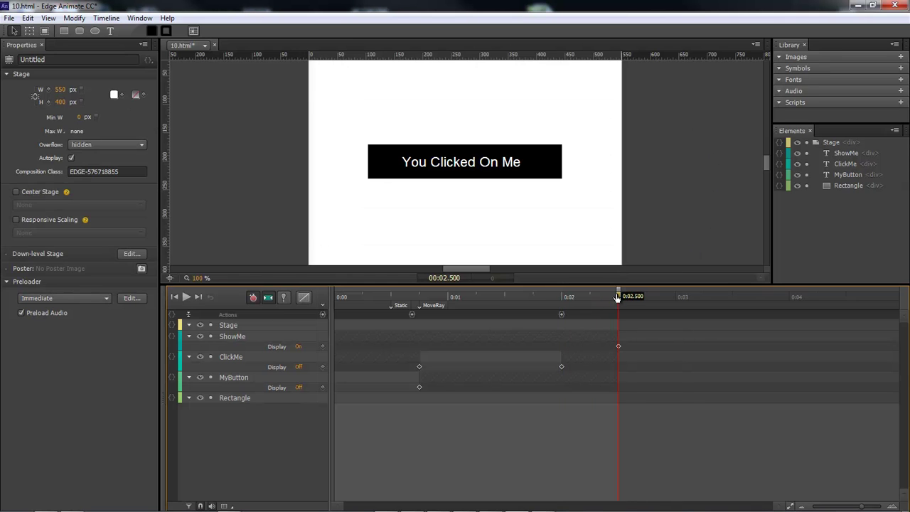
Label 0:02.500 'ButtonClick', return the playhead to 0:00.750, and save 10.html
{"action": "left_click", "coordinate": [324, 307]}
{"action": "type", "text": "Clickedme"}
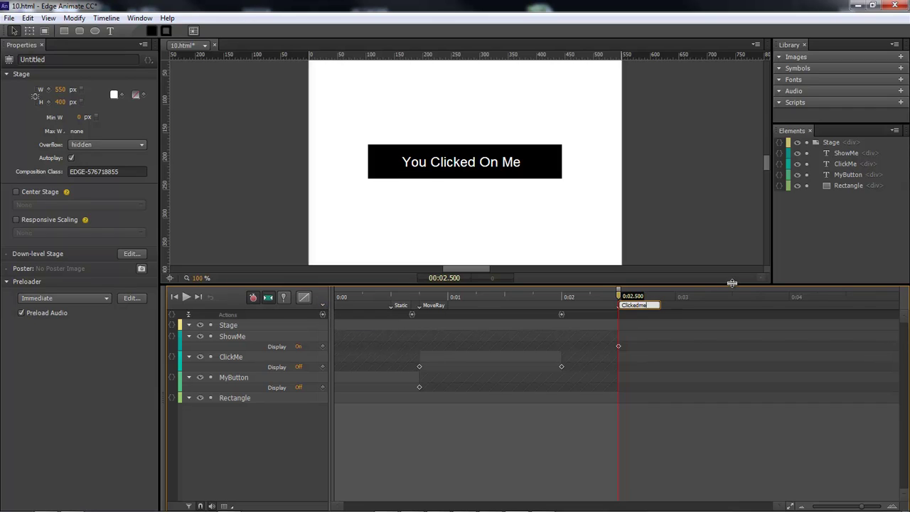
{"action": "key", "text": "Return"}
{"action": "type", "text": "ButtonClick"}
{"action": "key", "text": "Return"}
{"action": "left_click_drag", "start_coordinate": [524, 297], "coordinate": [420, 302]}
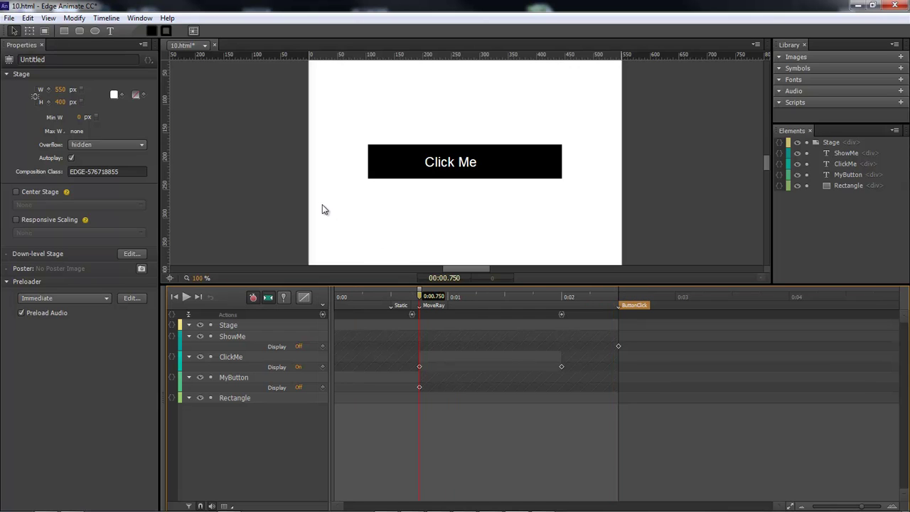
{"action": "key", "text": "ctrl+s"}
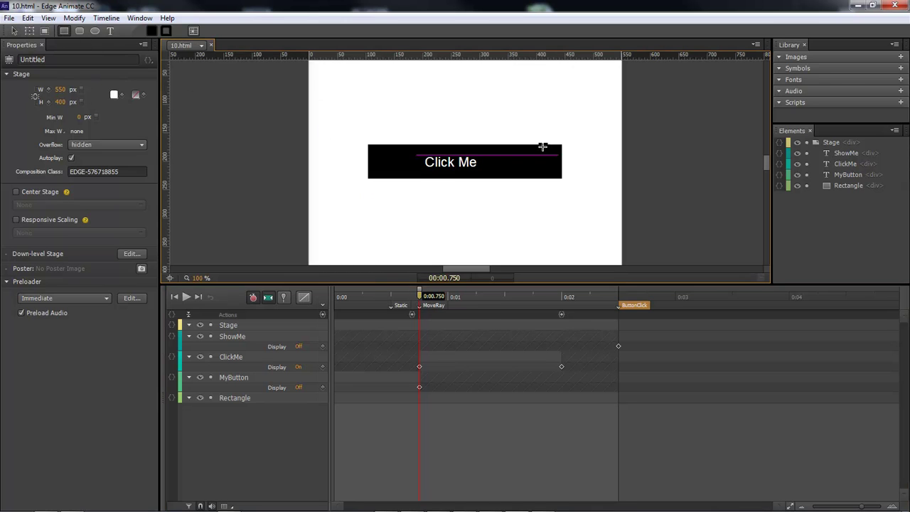
Draw a rectangle over the button's right end, 31 px wide and skewed -19°
{"action": "left_click_drag", "start_coordinate": [516, 143], "coordinate": [530, 178]}
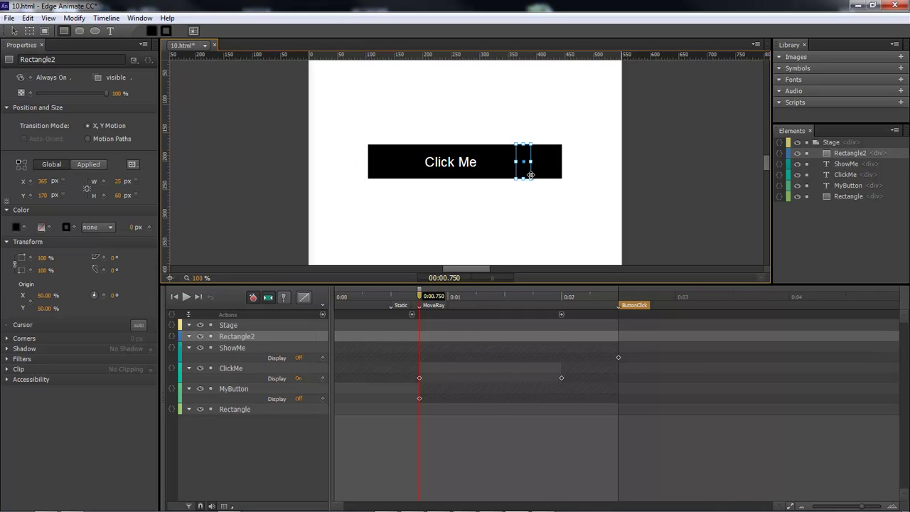
{"action": "key", "text": "v"}
{"action": "left_click", "coordinate": [117, 181]}
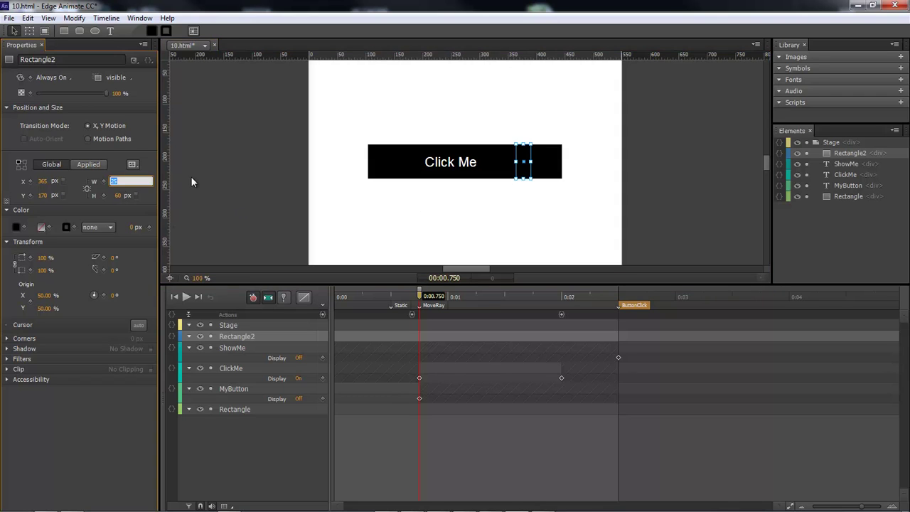
{"action": "type", "text": "31"}
{"action": "key", "text": "Return"}
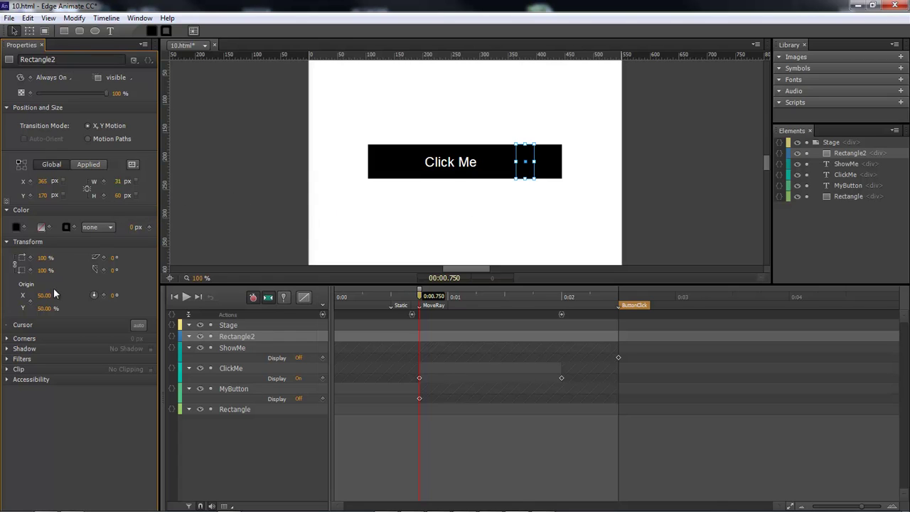
{"action": "left_click", "coordinate": [113, 259]}
{"action": "type", "text": "-19"}
{"action": "key", "text": "Return"}
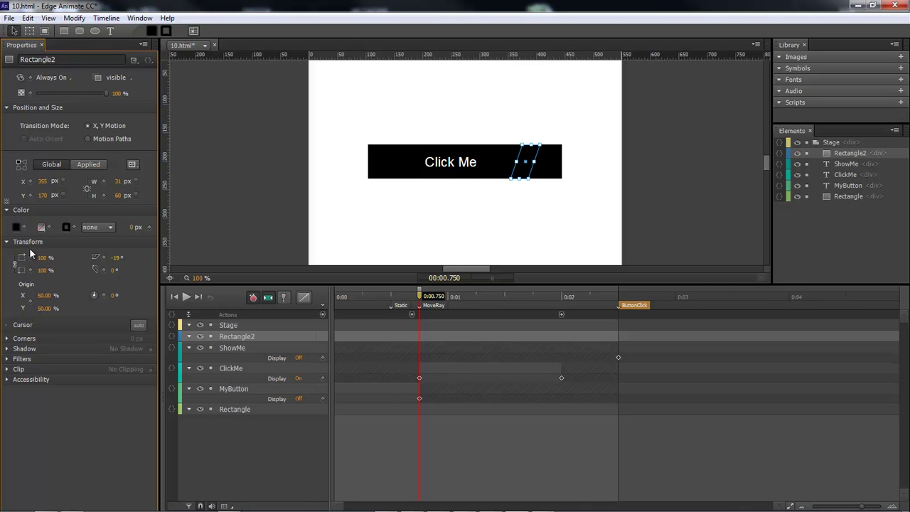
Give the rectangle a light grey fill at 37% opacity
{"action": "left_click", "coordinate": [16, 227]}
{"action": "left_click_drag", "start_coordinate": [18, 345], "coordinate": [15, 312]}
{"action": "left_click", "coordinate": [150, 179]}
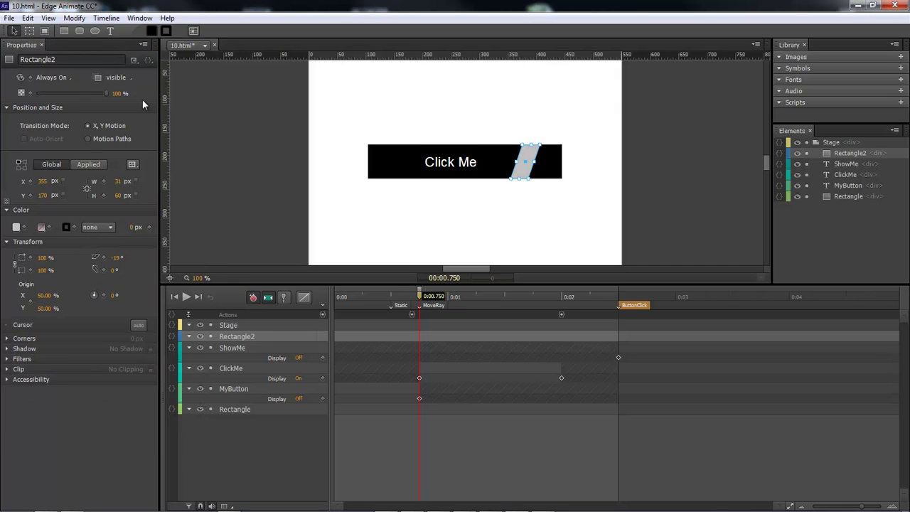
{"action": "left_click", "coordinate": [118, 93]}
{"action": "type", "text": "37"}
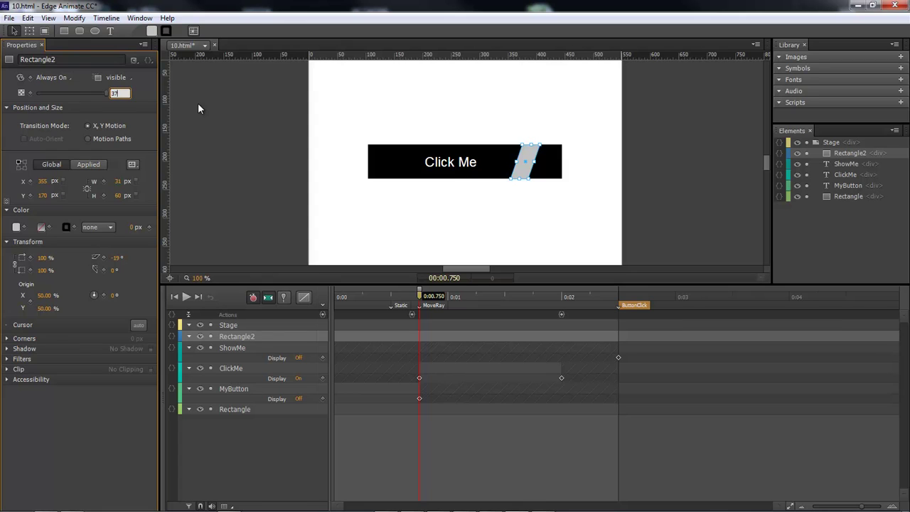
{"action": "key", "text": "Return"}
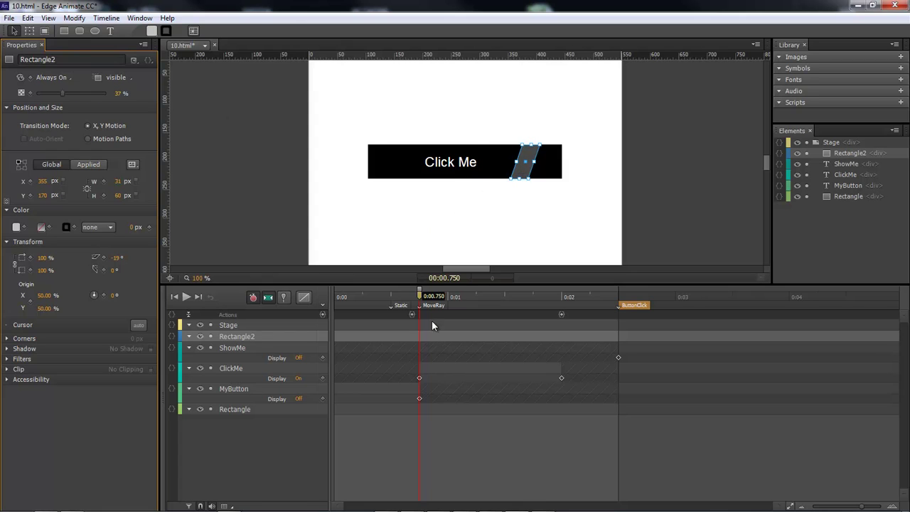
{"action": "key", "text": "p"}
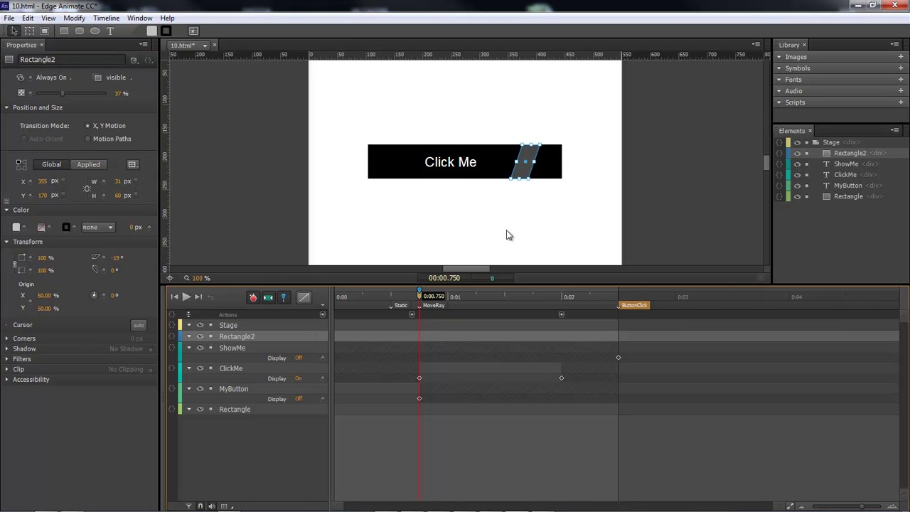
{"action": "key", "text": "p"}
Move the grey shape to X 456, pin the span to 2 s, and delay Click Me's hide keyframe
{"action": "left_click_drag", "start_coordinate": [79, 180], "coordinate": [98, 181]}
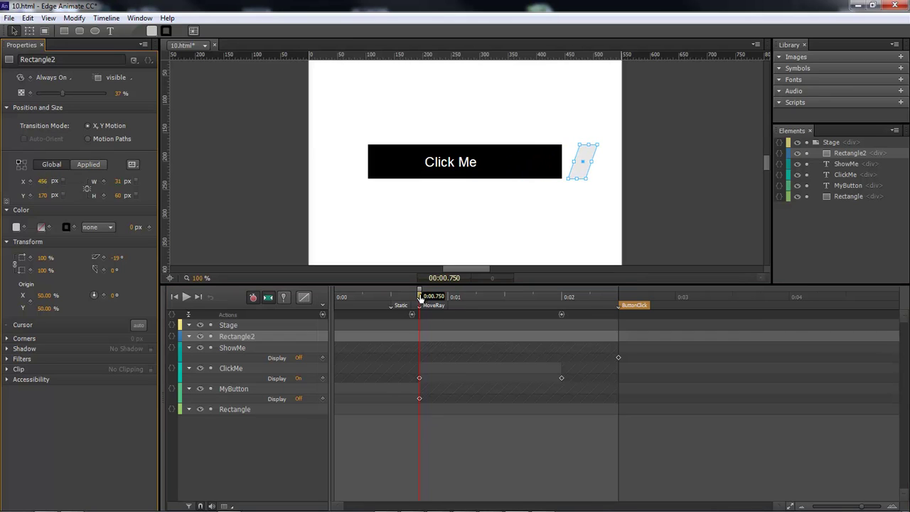
{"action": "key", "text": "p"}
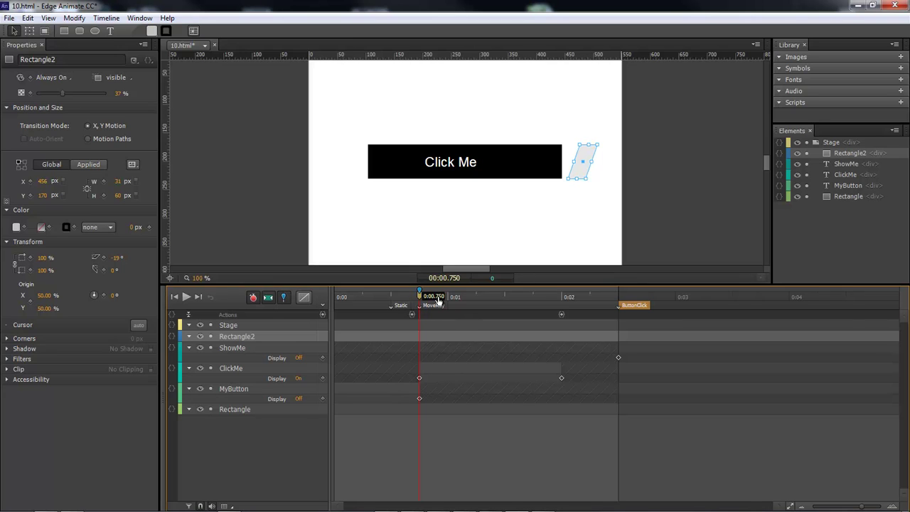
{"action": "left_click_drag", "start_coordinate": [440, 301], "coordinate": [566, 315]}
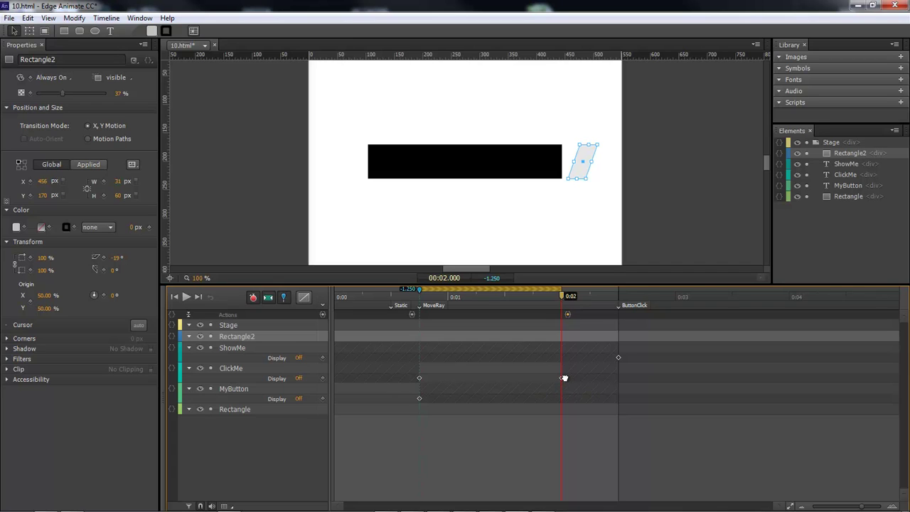
{"action": "left_click_drag", "start_coordinate": [561, 378], "coordinate": [569, 378]}
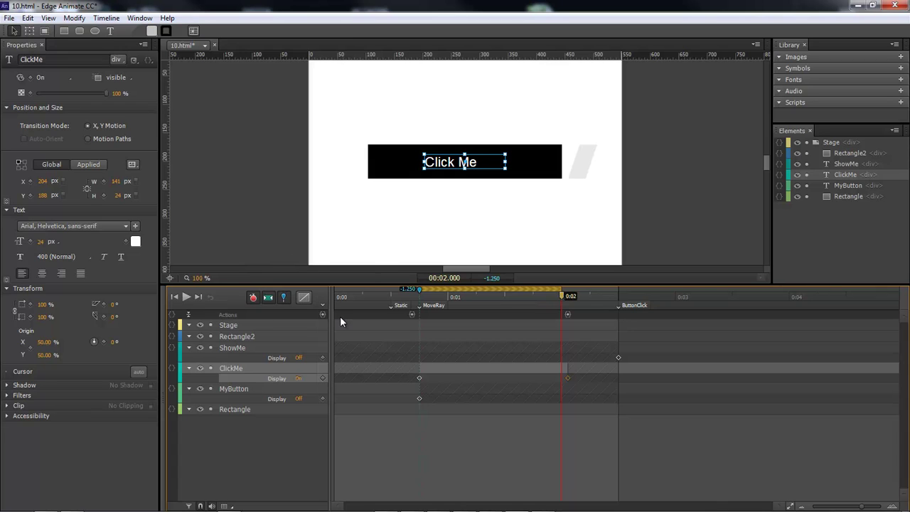
Rename the Rectangle2 layer to 'ray'
{"action": "left_click", "coordinate": [235, 337]}
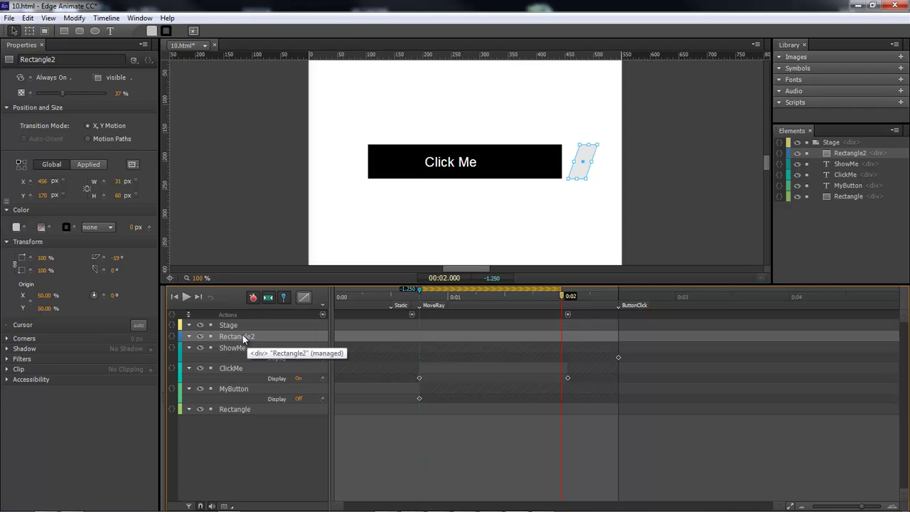
{"action": "double_click", "coordinate": [243, 336]}
{"action": "type", "text": "r"}
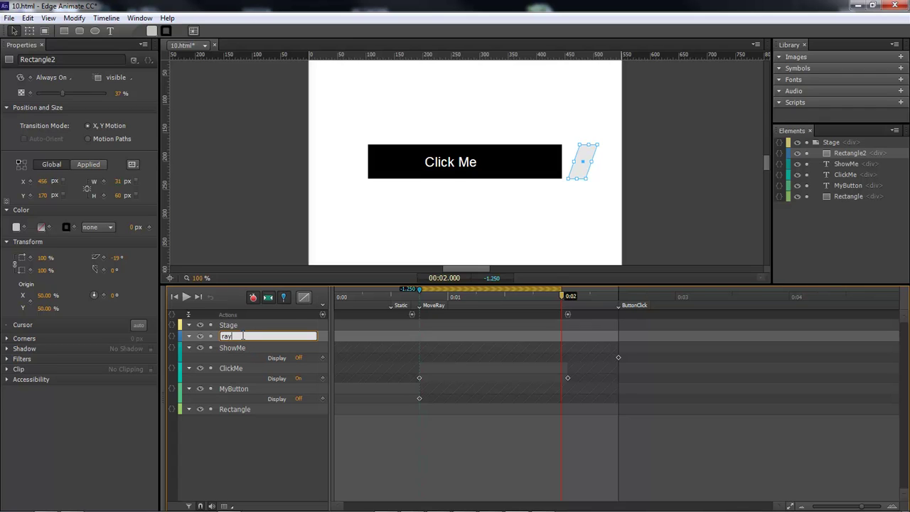
{"action": "type", "text": "ay"}
{"action": "key", "text": "Return"}
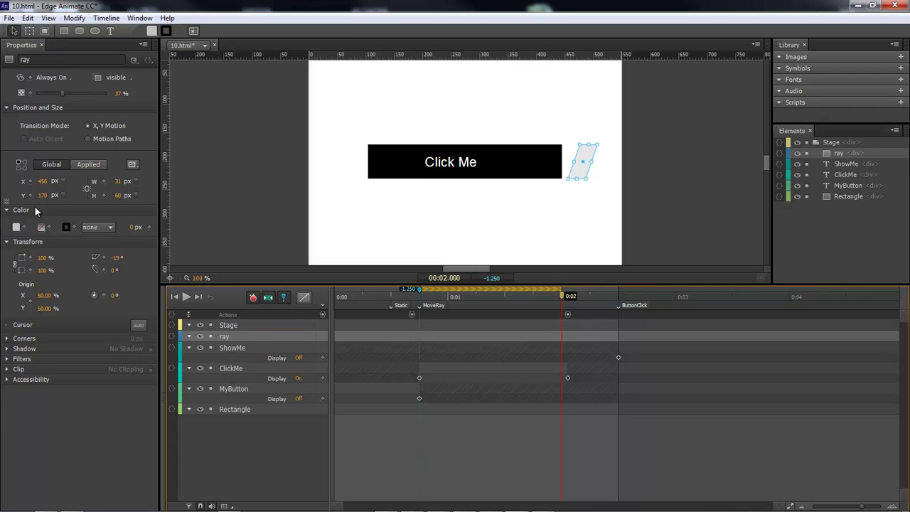
{"action": "left_click", "coordinate": [17, 192]}
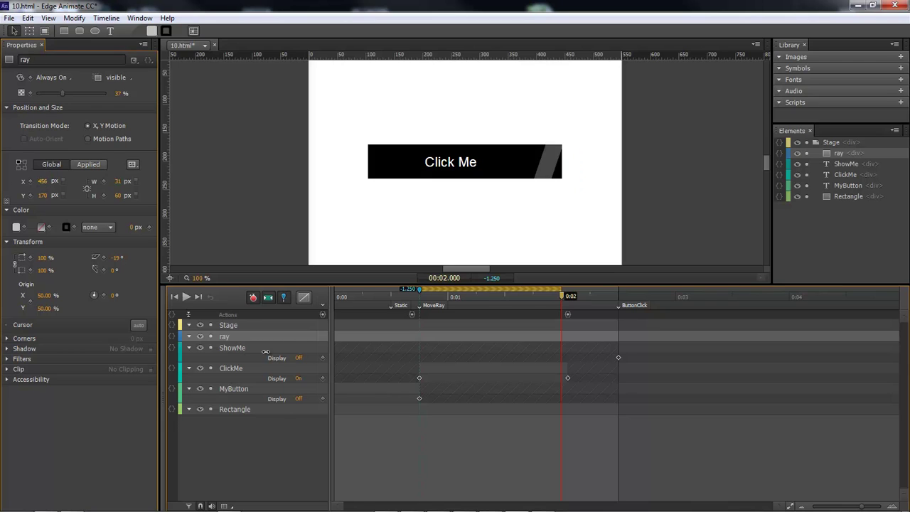
Animate the ray sweeping left from 466 to 57 px, keying 37% opacity near 0:00.96
{"action": "left_click_drag", "start_coordinate": [299, 346], "coordinate": [101, 347]}
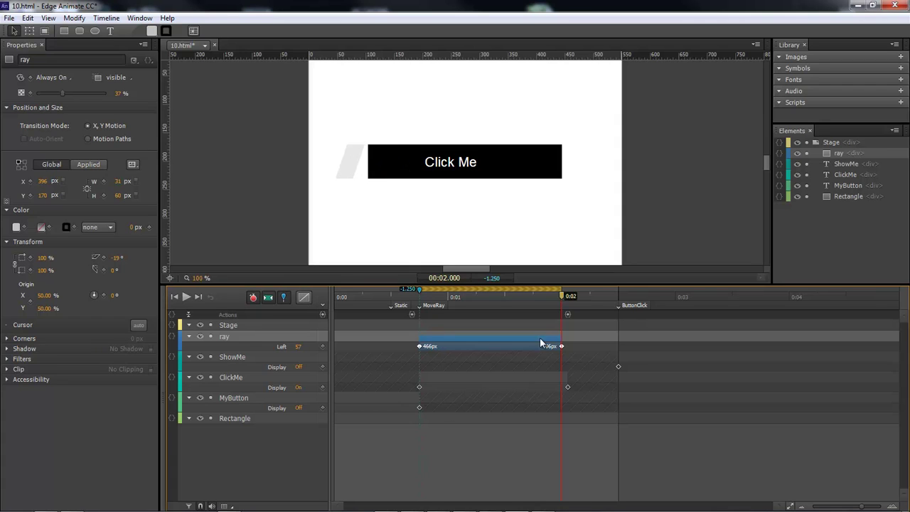
{"action": "left_click", "coordinate": [560, 299]}
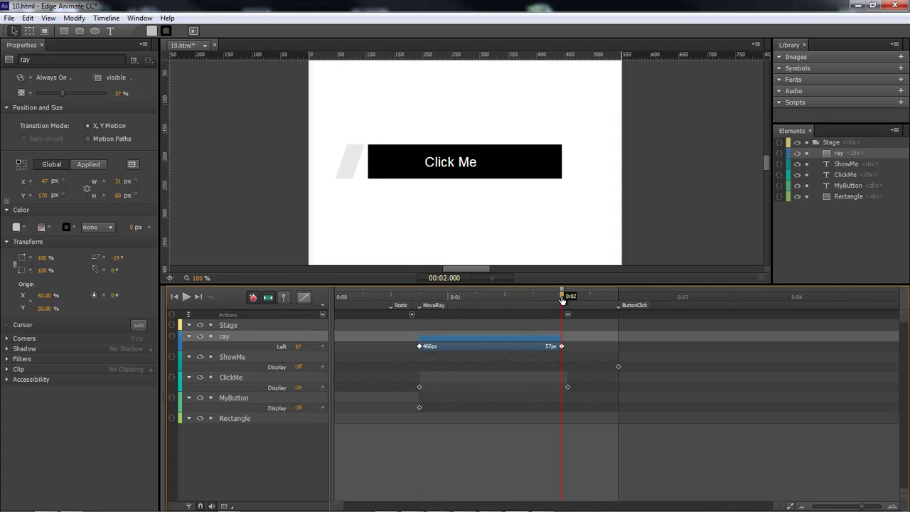
{"action": "left_click_drag", "start_coordinate": [529, 299], "coordinate": [526, 298]}
{"action": "mouse_move", "coordinate": [432, 302]}
{"action": "left_mouse_down"}
{"action": "mouse_move", "coordinate": [418, 304]}
{"action": "mouse_move", "coordinate": [444, 303]}
{"action": "left_mouse_up"}
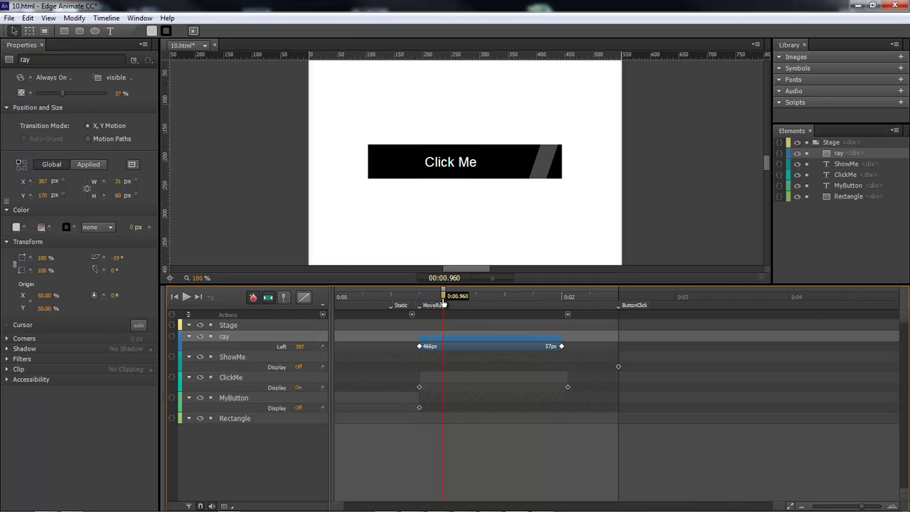
{"action": "left_click", "coordinate": [30, 92]}
{"action": "left_click_drag", "start_coordinate": [444, 300], "coordinate": [426, 299]}
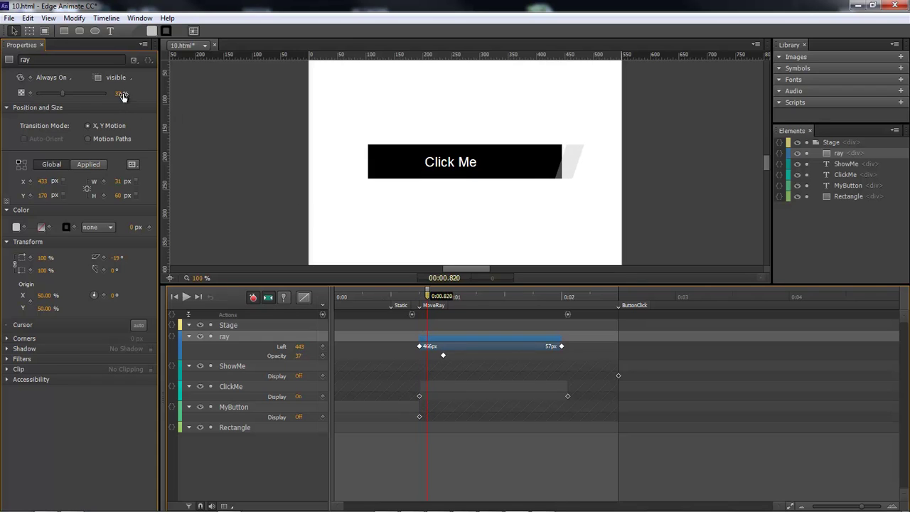
Set the ray's opacity to 0 at 0:00.820 so it starts invisible
{"action": "left_click", "coordinate": [121, 95]}
{"action": "type", "text": "0"}
{"action": "key", "text": "Return"}
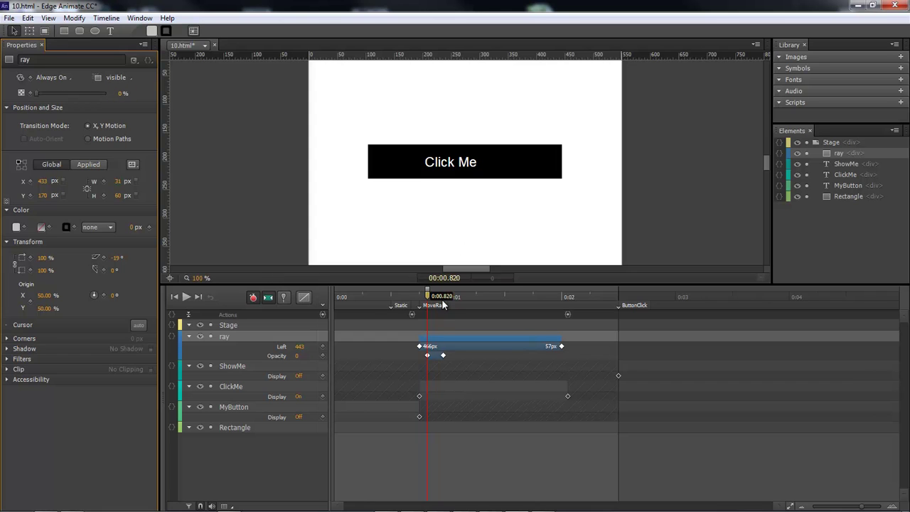
Key the ray's opacity back to 0 at 0:01.850 so it fades out, then preview
{"action": "left_click_drag", "start_coordinate": [427, 299], "coordinate": [541, 307]}
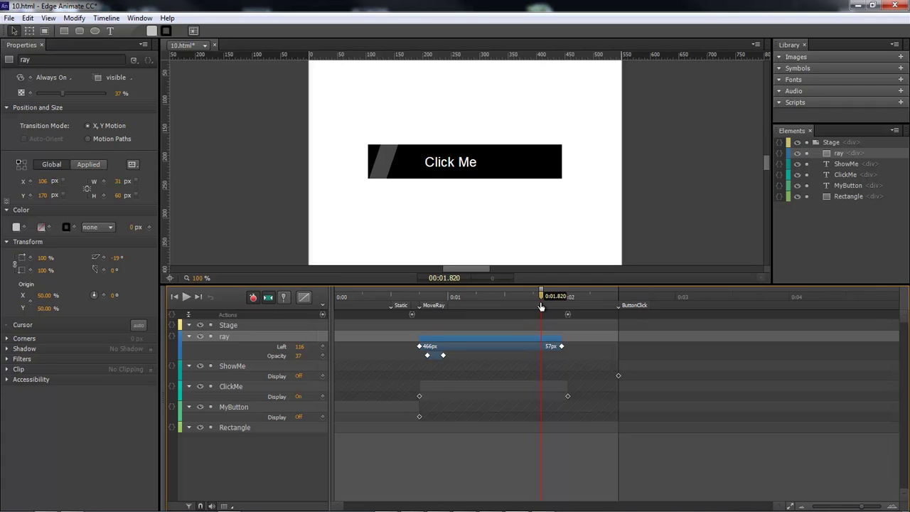
{"action": "left_click", "coordinate": [30, 92]}
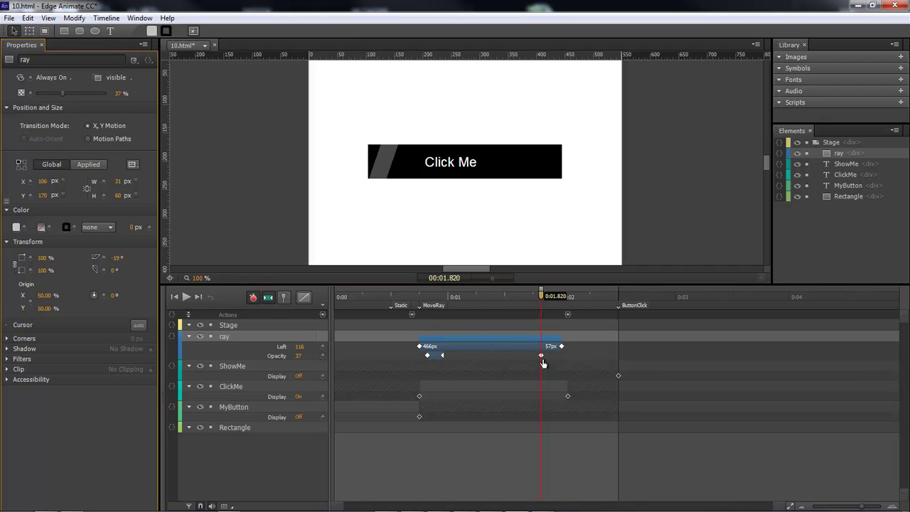
{"action": "left_click_drag", "start_coordinate": [541, 358], "coordinate": [533, 355]}
{"action": "left_click_drag", "start_coordinate": [542, 297], "coordinate": [545, 298]}
{"action": "left_click", "coordinate": [117, 93]}
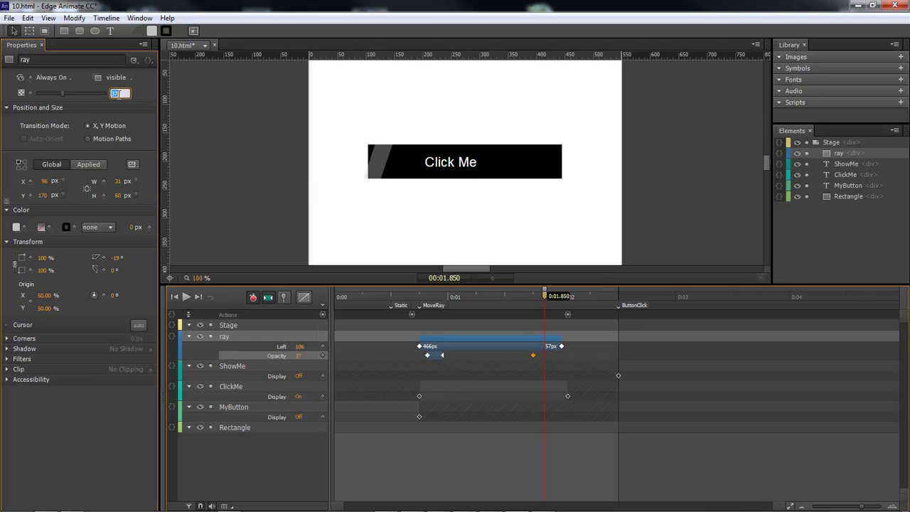
{"action": "key", "text": "Return"}
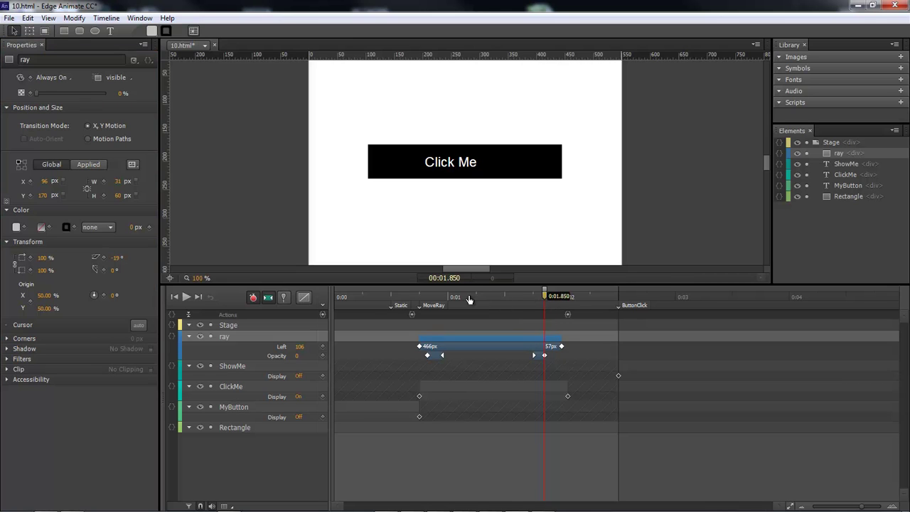
{"action": "mouse_move", "coordinate": [545, 297]}
{"action": "left_mouse_down"}
{"action": "mouse_move", "coordinate": [418, 297]}
{"action": "mouse_move", "coordinate": [569, 300]}
{"action": "mouse_move", "coordinate": [544, 300]}
{"action": "left_mouse_up"}
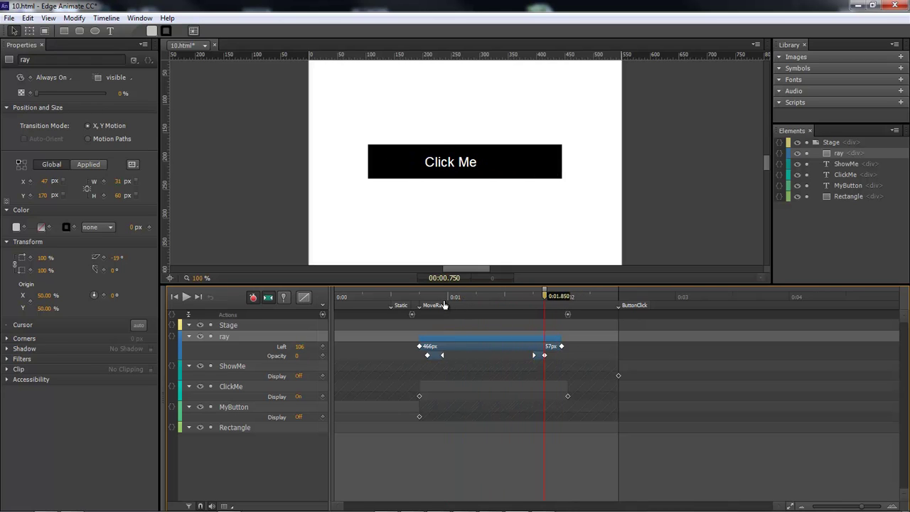
{"action": "mouse_move", "coordinate": [443, 304]}
{"action": "left_mouse_down"}
{"action": "mouse_move", "coordinate": [469, 300]}
{"action": "mouse_move", "coordinate": [431, 305]}
{"action": "left_mouse_up"}
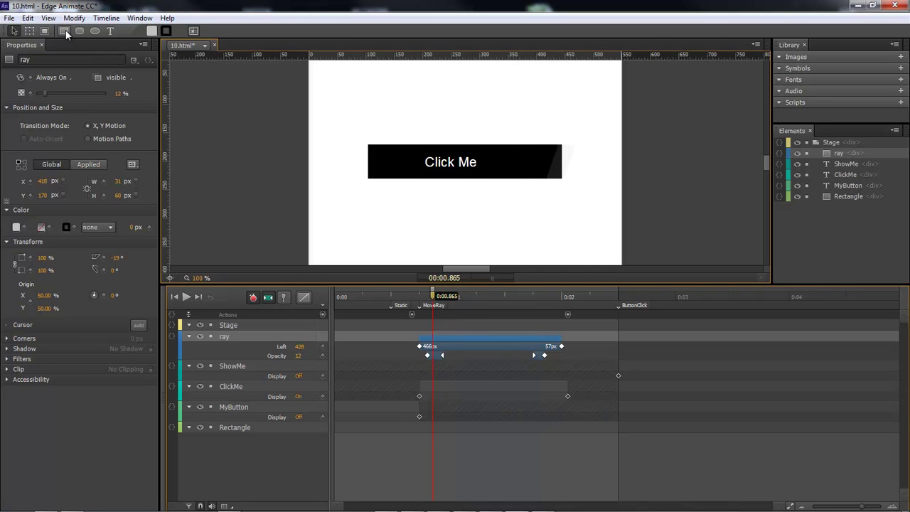
Draw a second thin rectangle, Rectangle3, 7 px wide and skewed -19°
{"action": "key", "text": "m"}
{"action": "left_click_drag", "start_coordinate": [513, 144], "coordinate": [521, 179]}
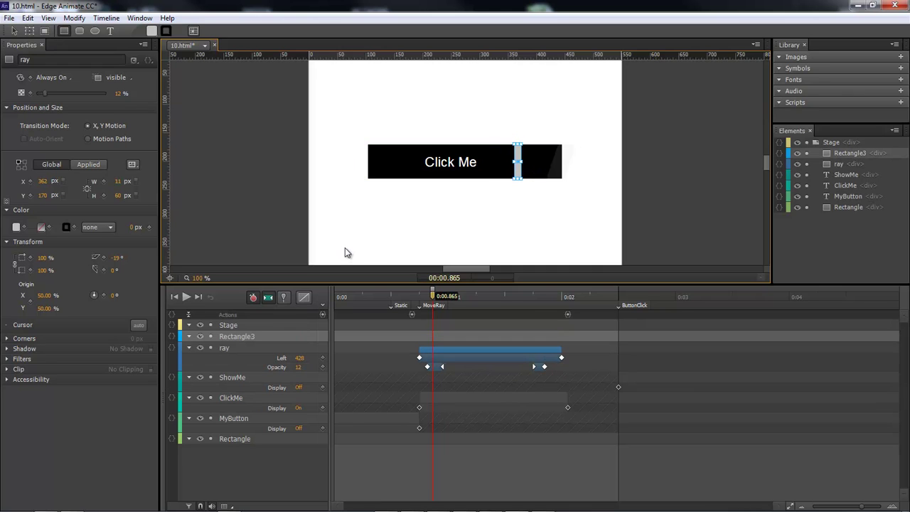
{"action": "left_click", "coordinate": [117, 181]}
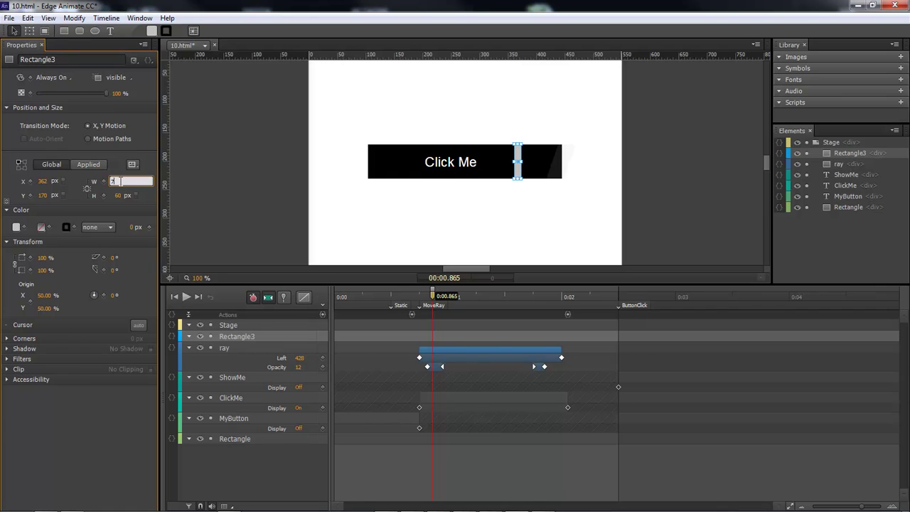
{"action": "key", "text": "Return"}
{"action": "left_click", "coordinate": [113, 257]}
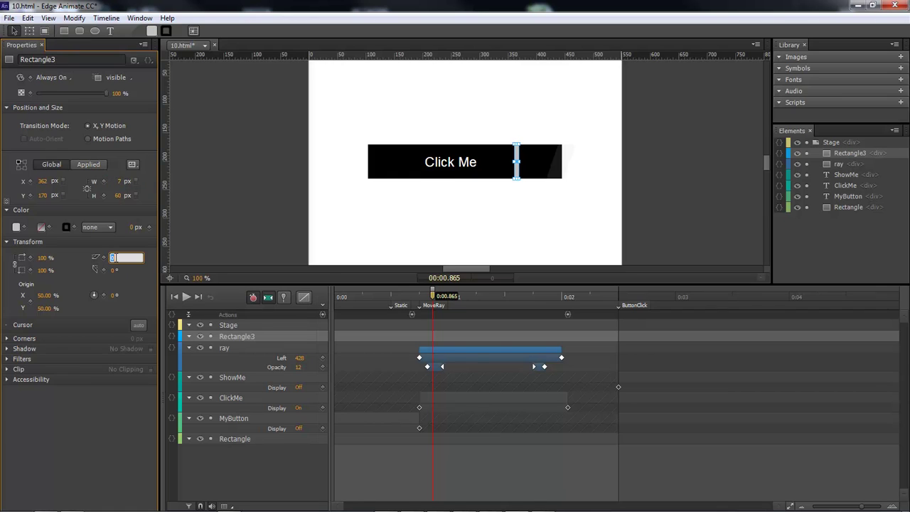
{"action": "type", "text": "-19"}
{"action": "key", "text": "Return"}
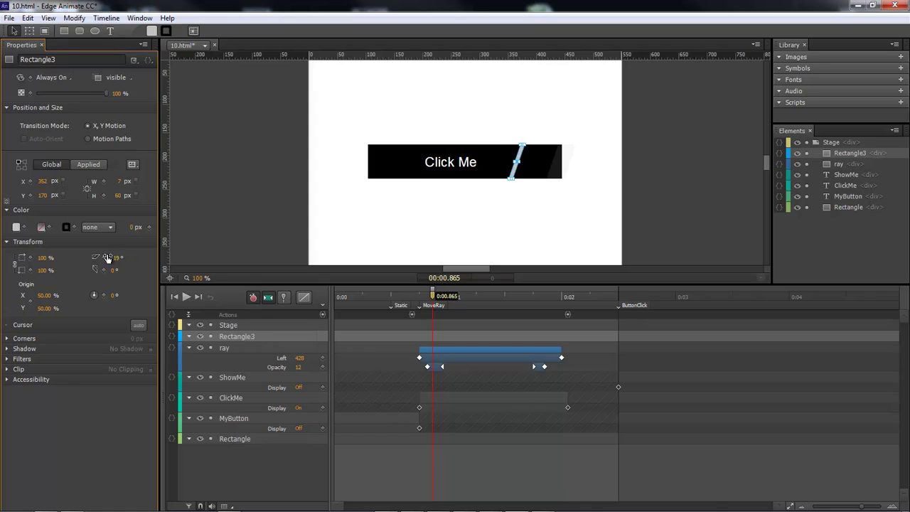
Set Rectangle3 to 37% opacity and move it just past the button's right end
{"action": "left_click", "coordinate": [116, 93]}
{"action": "key", "text": "Return"}
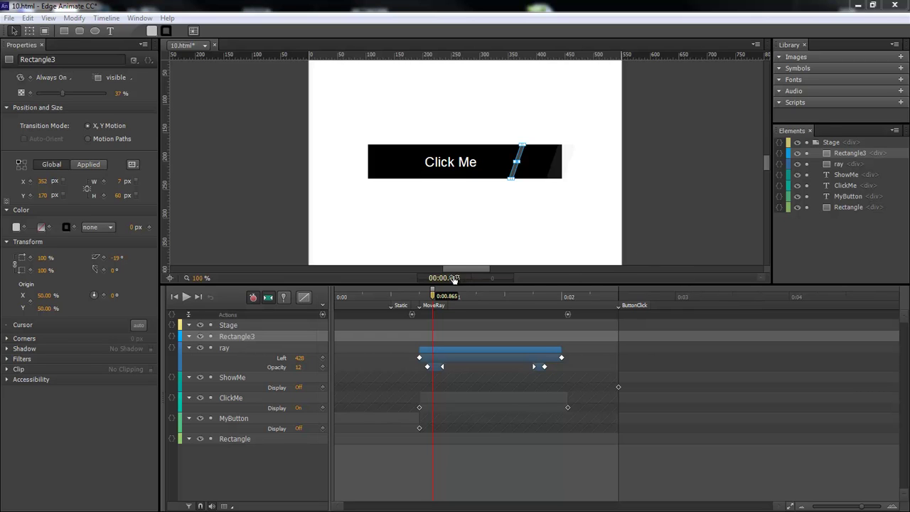
{"action": "left_click_drag", "start_coordinate": [440, 306], "coordinate": [437, 306]}
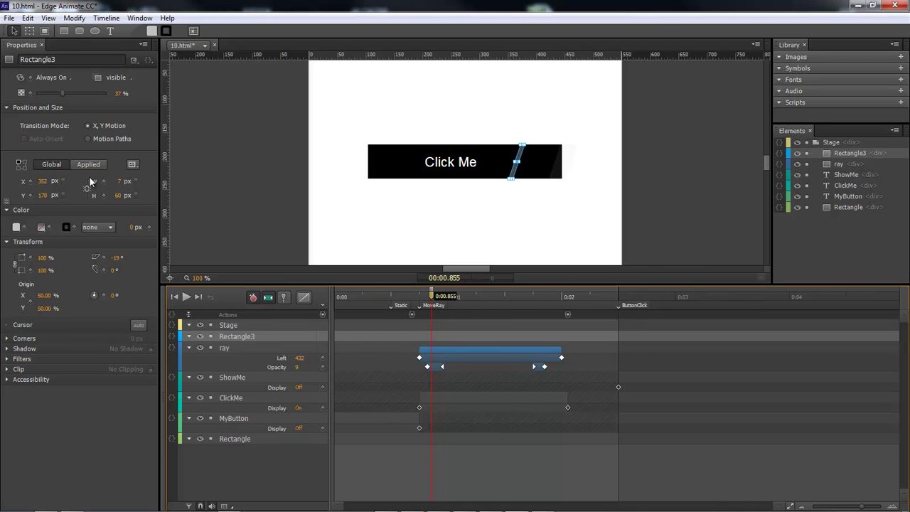
{"action": "left_click_drag", "start_coordinate": [57, 180], "coordinate": [102, 181]}
Record Rectangle3 sweeping left from 464 px to 74 px across the button
{"action": "left_click_drag", "start_coordinate": [432, 299], "coordinate": [539, 298]}
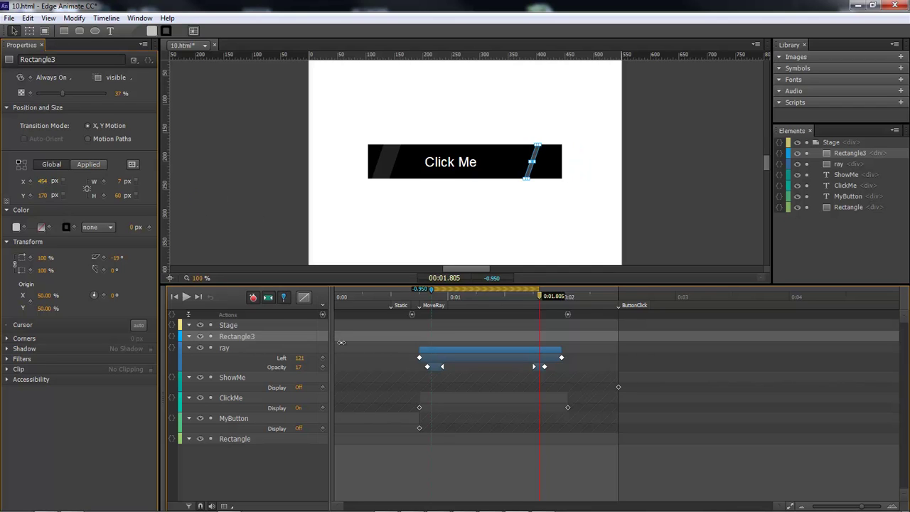
{"action": "left_click_drag", "start_coordinate": [301, 345], "coordinate": [264, 346]}
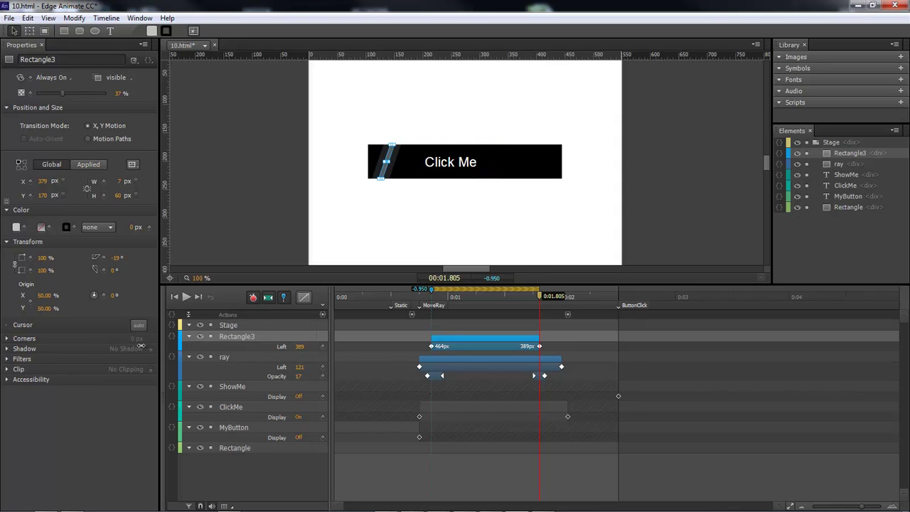
{"action": "left_click_drag", "start_coordinate": [141, 345], "coordinate": [124, 348]}
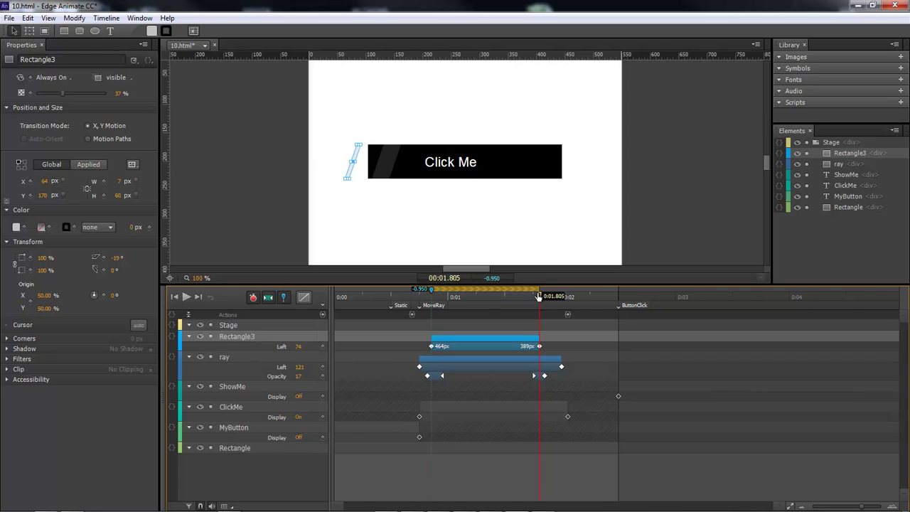
{"action": "key", "text": "p"}
Key Rectangle3's opacity at 0 near 0:00.920 so it starts hidden
{"action": "left_click", "coordinate": [443, 297]}
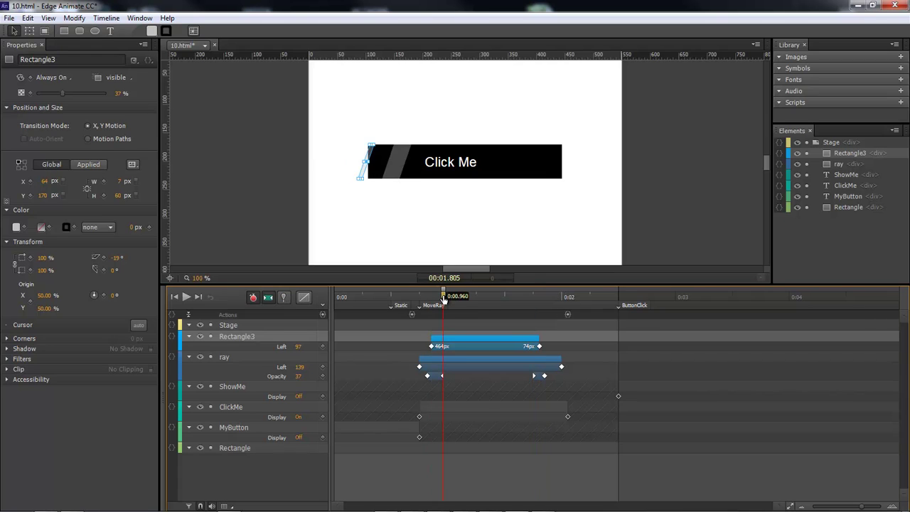
{"action": "left_click_drag", "start_coordinate": [440, 301], "coordinate": [438, 301]}
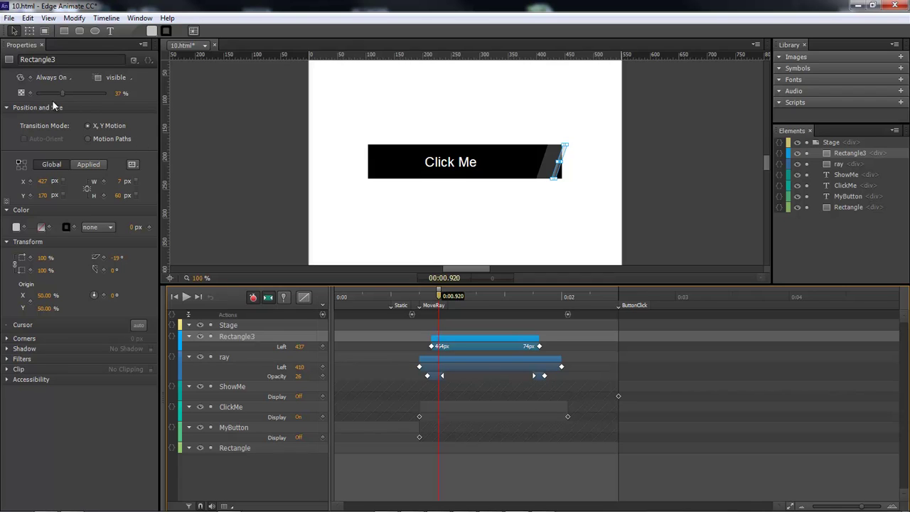
{"action": "left_click", "coordinate": [31, 93]}
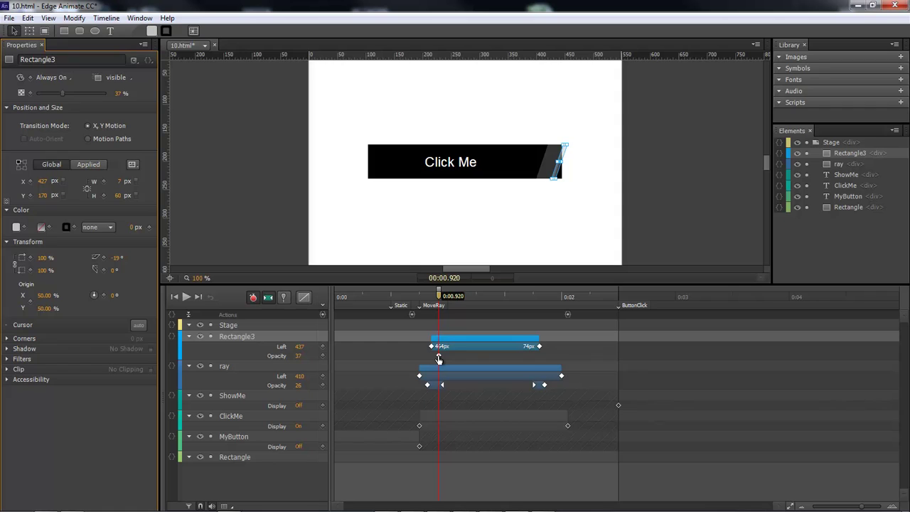
{"action": "left_click_drag", "start_coordinate": [438, 359], "coordinate": [449, 356]}
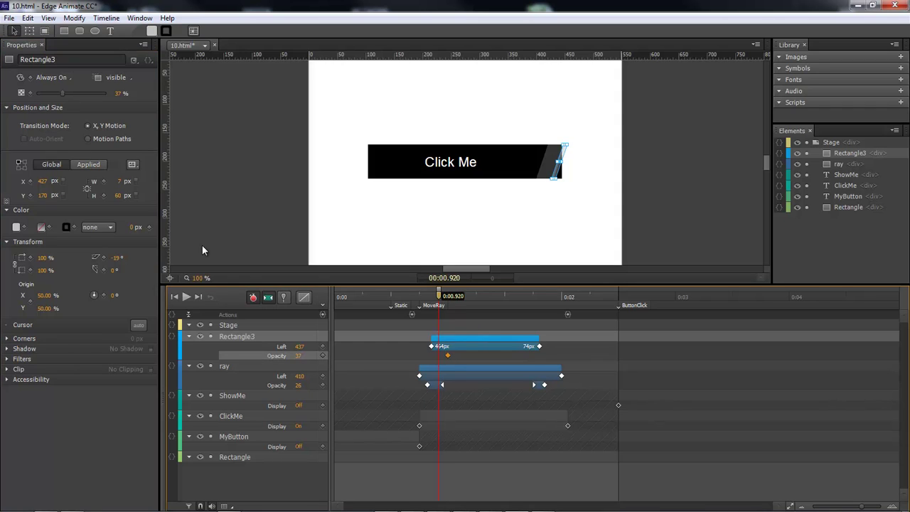
{"action": "left_click", "coordinate": [118, 93]}
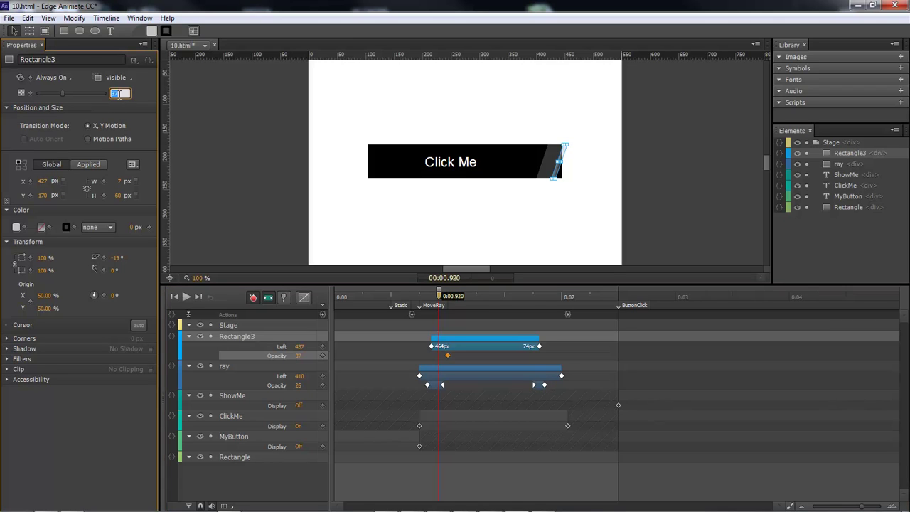
{"action": "key", "text": "Return"}
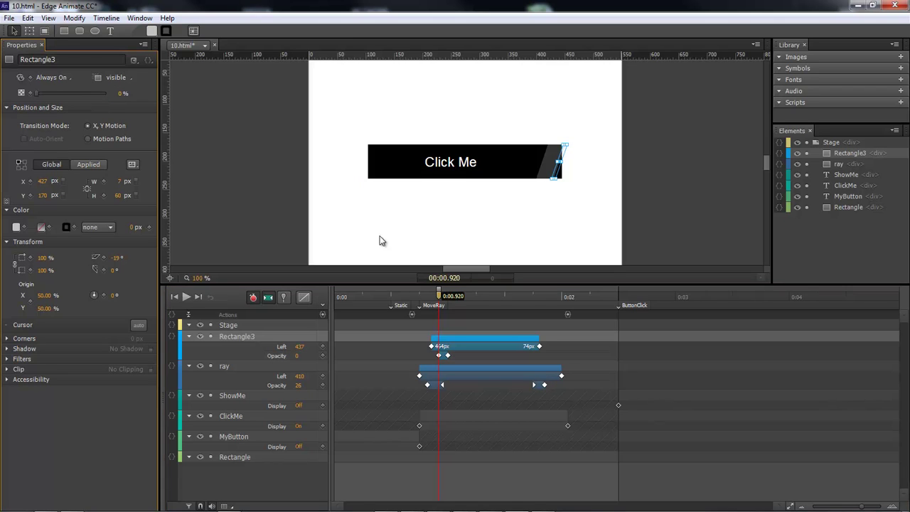
Fade Rectangle3 to 0 opacity at 0:01.750, then scrub back to 0:01.345
{"action": "left_click_drag", "start_coordinate": [439, 299], "coordinate": [528, 302]}
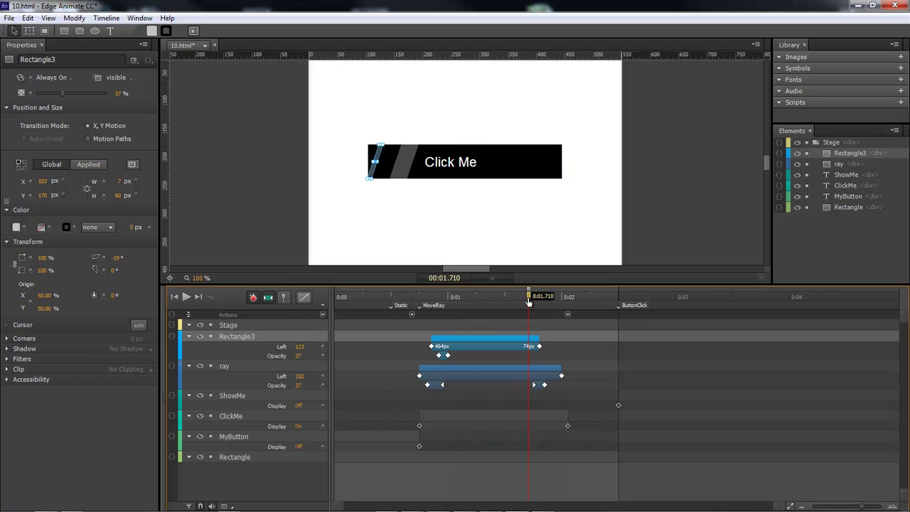
{"action": "left_click", "coordinate": [30, 93]}
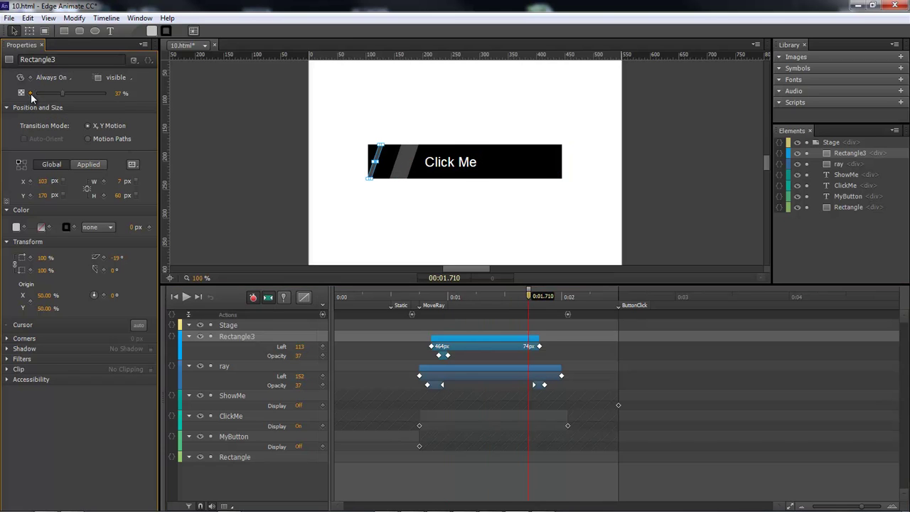
{"action": "left_click", "coordinate": [528, 356]}
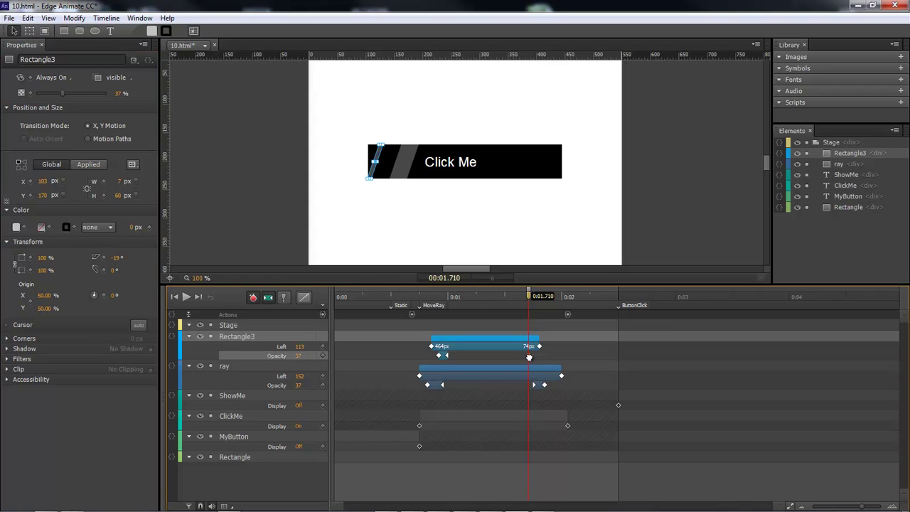
{"action": "left_click_drag", "start_coordinate": [530, 299], "coordinate": [533, 298]}
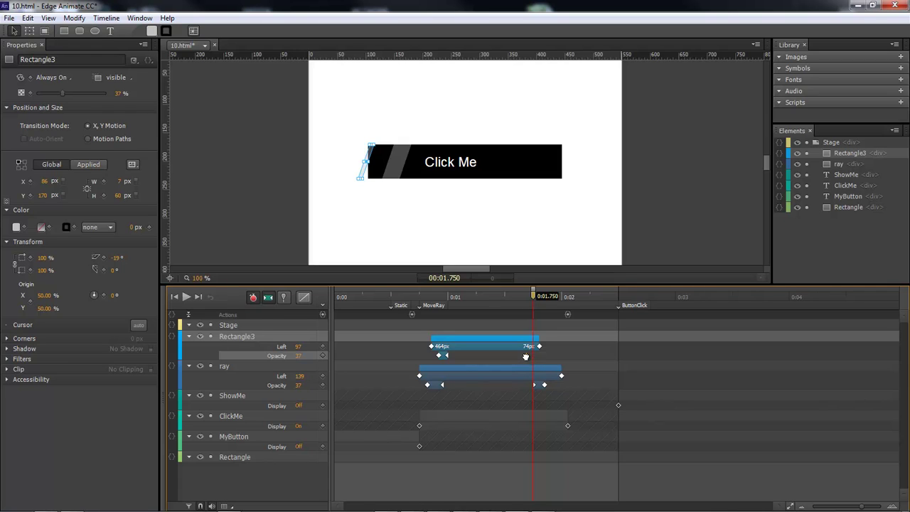
{"action": "left_click", "coordinate": [118, 95]}
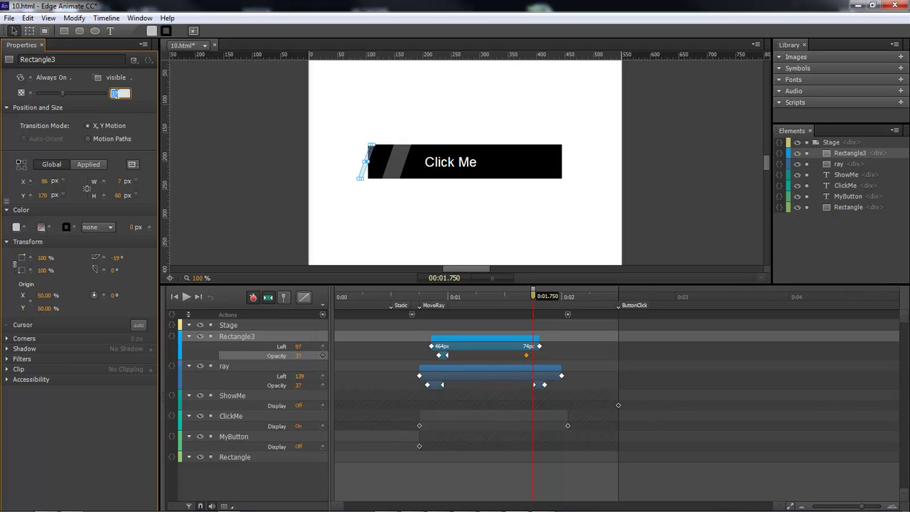
{"action": "type", "text": "0"}
{"action": "key", "text": "Return"}
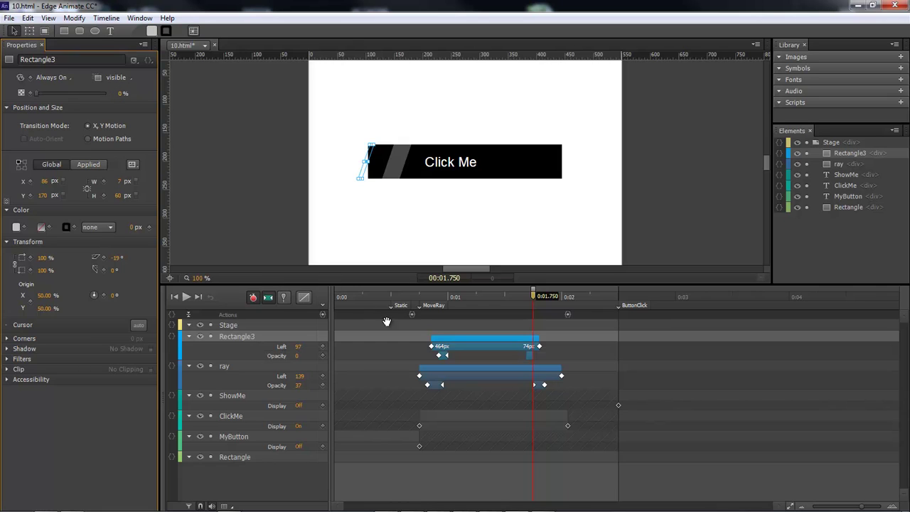
{"action": "left_click_drag", "start_coordinate": [535, 300], "coordinate": [487, 299]}
{"action": "left_click", "coordinate": [487, 299]}
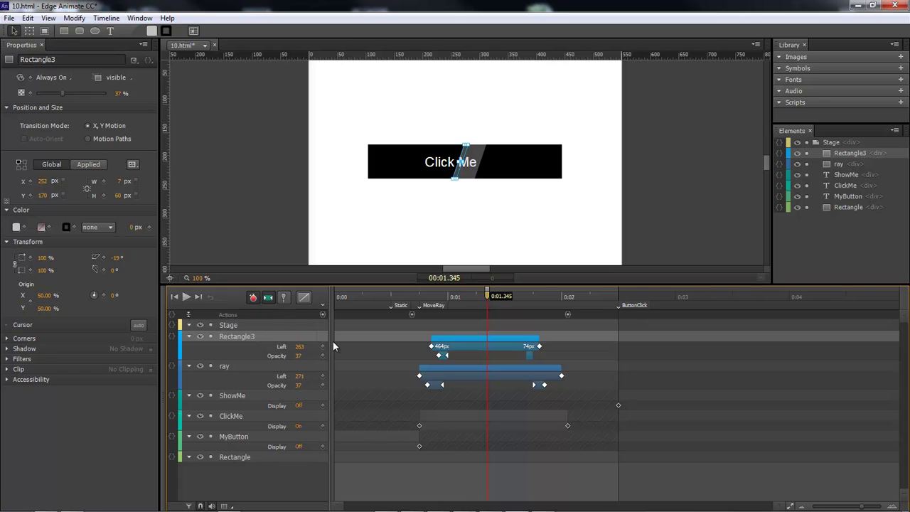
Rename Rectangle3 to 'ray_1'
{"action": "left_click", "coordinate": [240, 337]}
{"action": "left_click", "coordinate": [241, 337]}
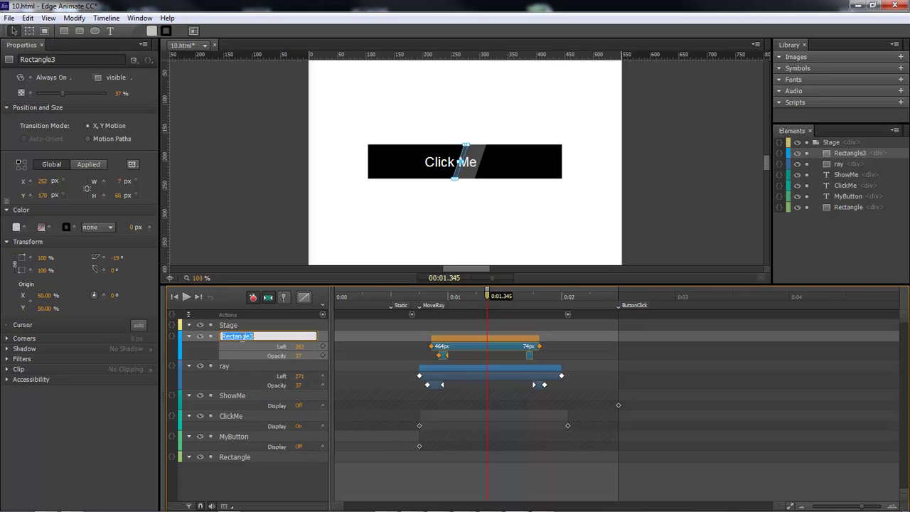
{"action": "type", "text": "ray_1"}
{"action": "key", "text": "Return"}
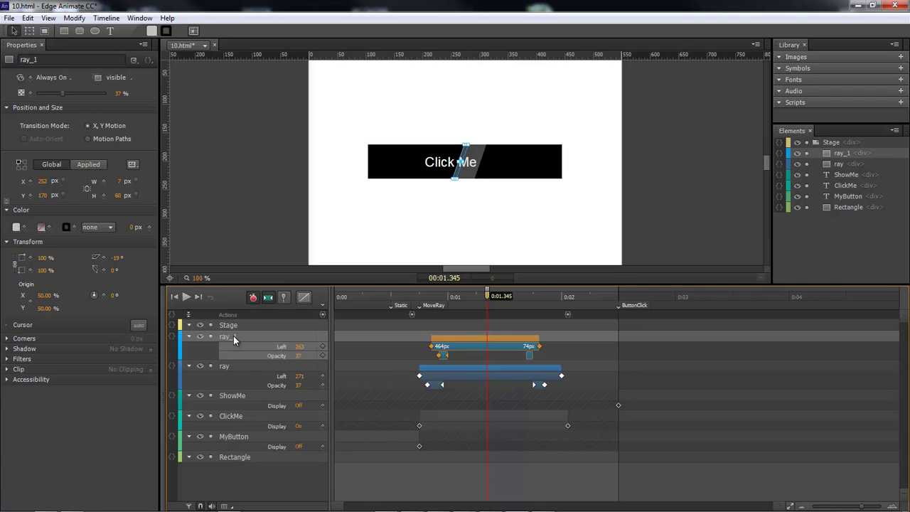
Duplicate ray_1 and rename the copy 'ray_2'
{"action": "key", "text": "ctrl+d"}
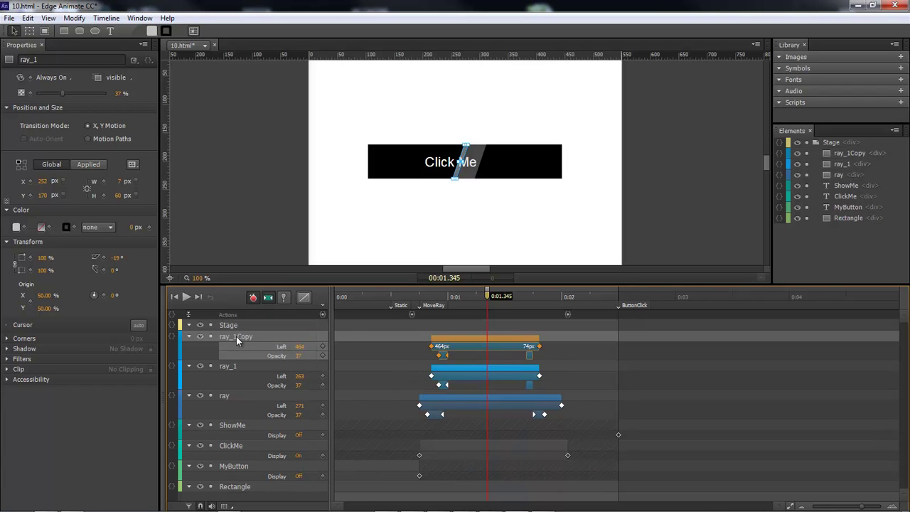
{"action": "double_click", "coordinate": [247, 338]}
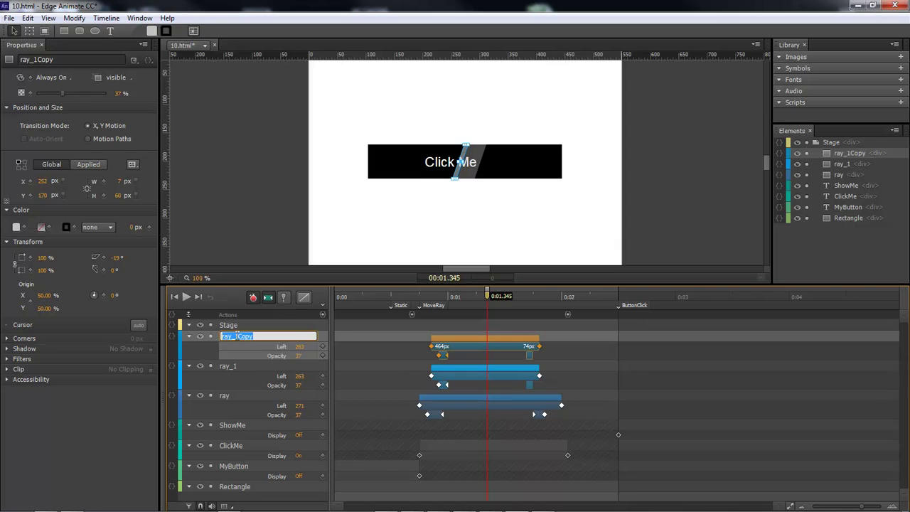
{"action": "left_click_drag", "start_coordinate": [235, 336], "coordinate": [339, 334]}
{"action": "type", "text": "2"}
{"action": "key", "text": "Return"}
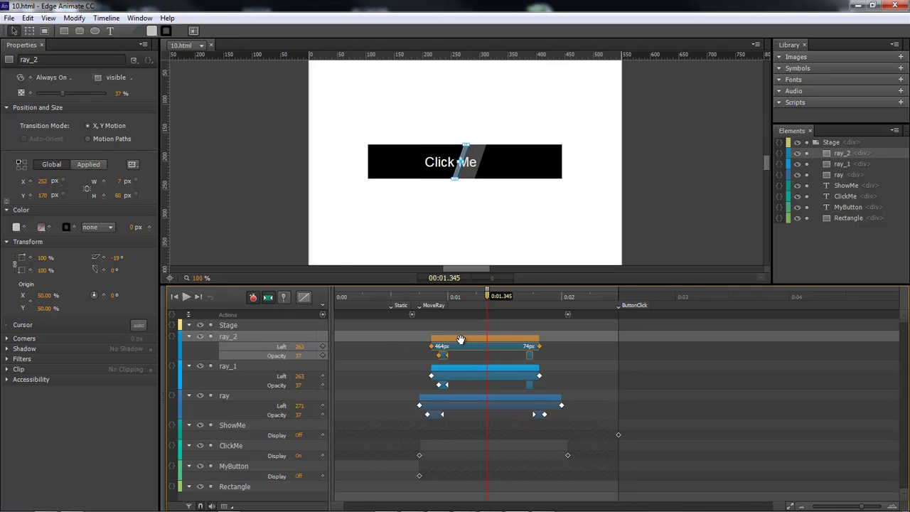
{"action": "left_click", "coordinate": [462, 341]}
Shift ray_2's sweep slightly later and nudge its end position keyframe earlier
{"action": "left_click_drag", "start_coordinate": [468, 341], "coordinate": [467, 341]}
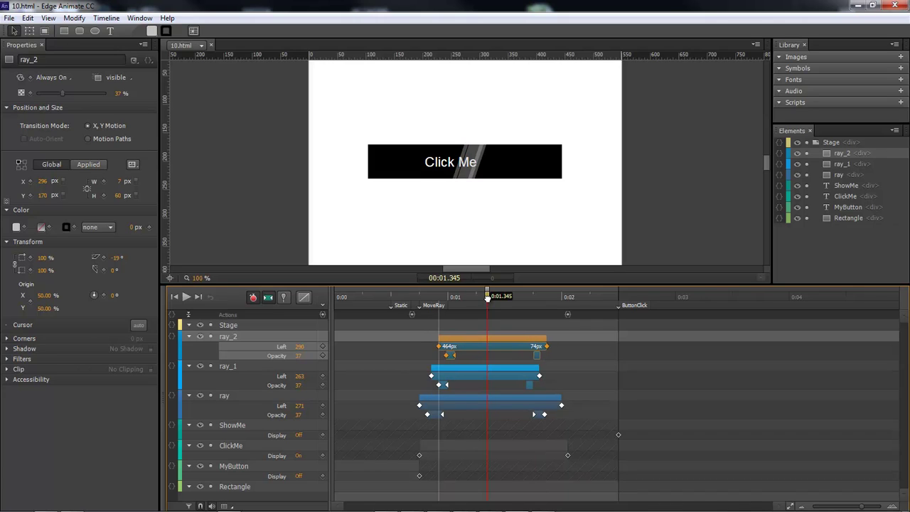
{"action": "left_click_drag", "start_coordinate": [502, 300], "coordinate": [524, 302]}
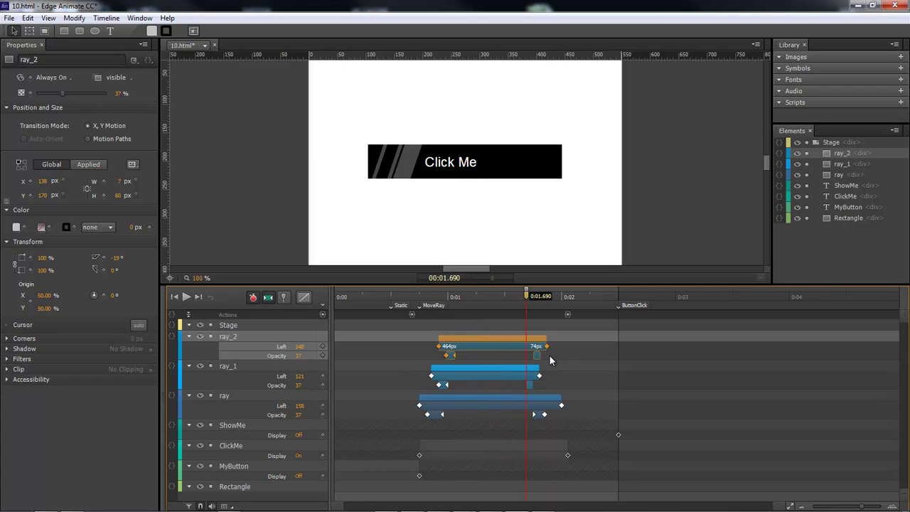
{"action": "mouse_move", "coordinate": [550, 348]}
{"action": "left_mouse_down"}
{"action": "mouse_move", "coordinate": [533, 333]}
{"action": "mouse_move", "coordinate": [545, 347]}
{"action": "left_mouse_up"}
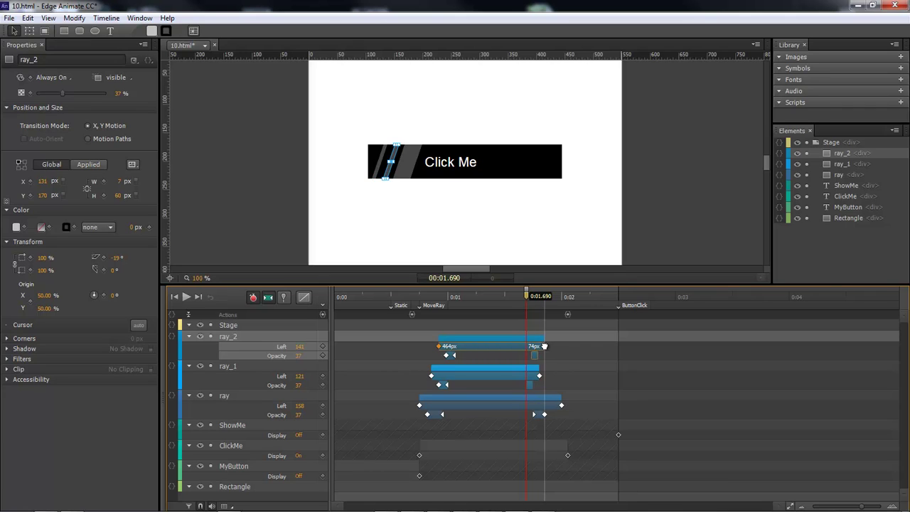
{"action": "left_click_drag", "start_coordinate": [544, 346], "coordinate": [538, 346]}
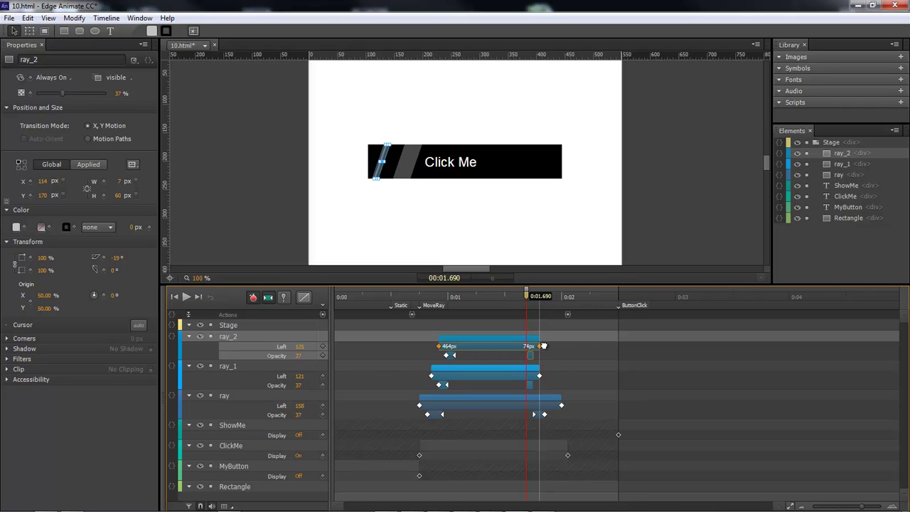
{"action": "left_click", "coordinate": [578, 347]}
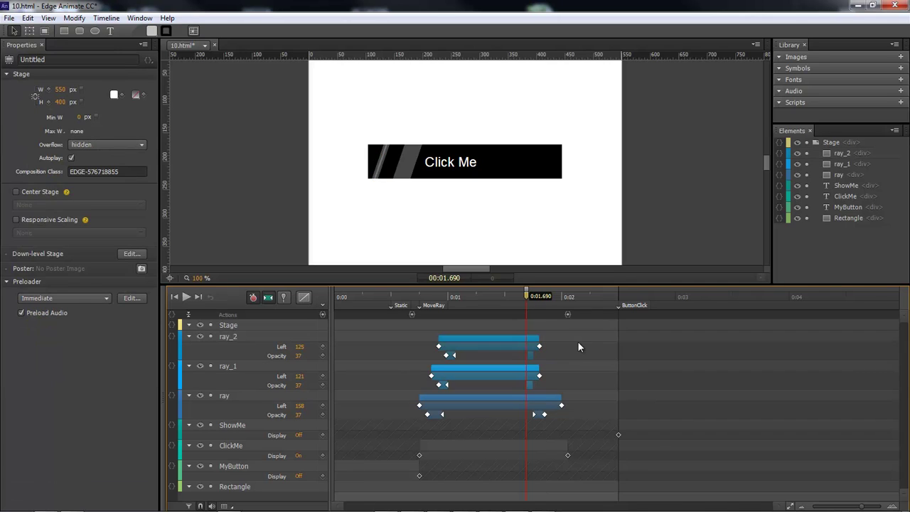
{"action": "left_click_drag", "start_coordinate": [503, 298], "coordinate": [540, 313]}
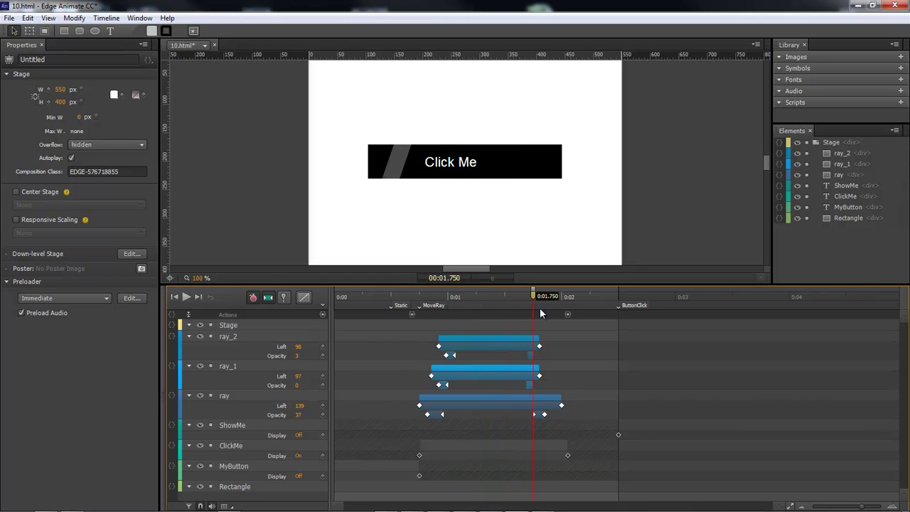
Retime ray_2's end Left and Opacity keyframes so its sweep ends just after ray_1's
{"action": "left_click", "coordinate": [538, 346]}
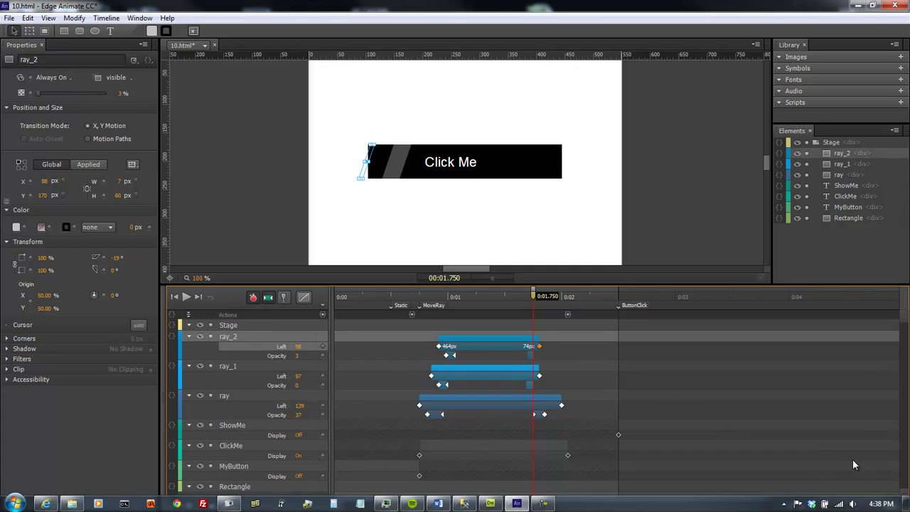
{"action": "left_click_drag", "start_coordinate": [862, 507], "coordinate": [874, 506]}
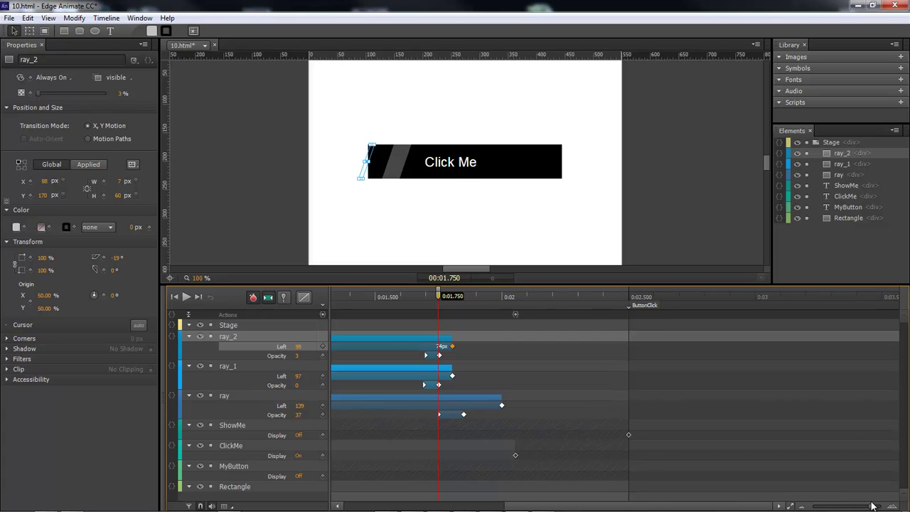
{"action": "left_click", "coordinate": [414, 331]}
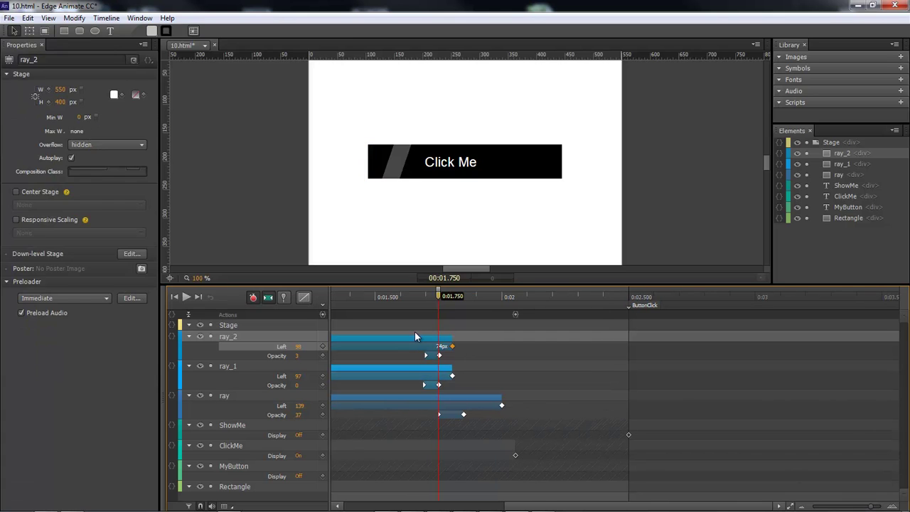
{"action": "left_click_drag", "start_coordinate": [414, 331], "coordinate": [460, 349]}
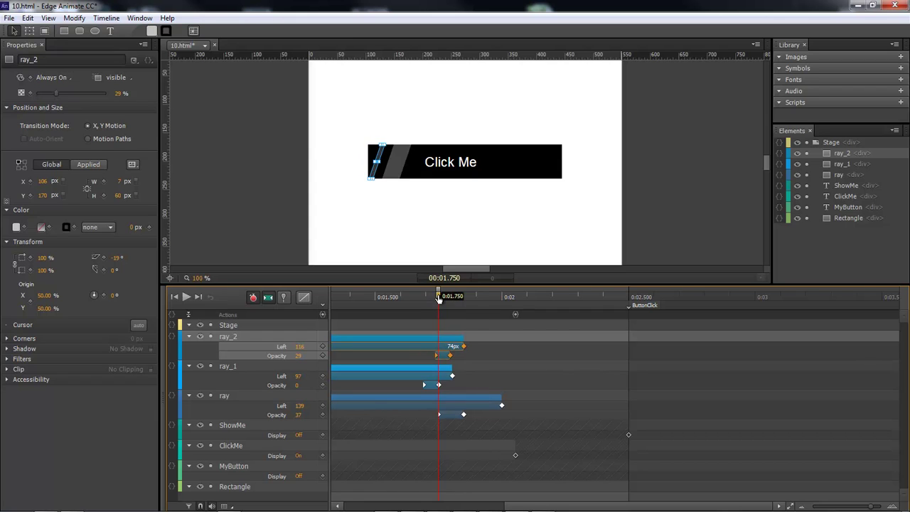
{"action": "mouse_move", "coordinate": [437, 297]}
{"action": "left_mouse_down"}
{"action": "mouse_move", "coordinate": [413, 298]}
{"action": "mouse_move", "coordinate": [425, 297]}
{"action": "left_mouse_up"}
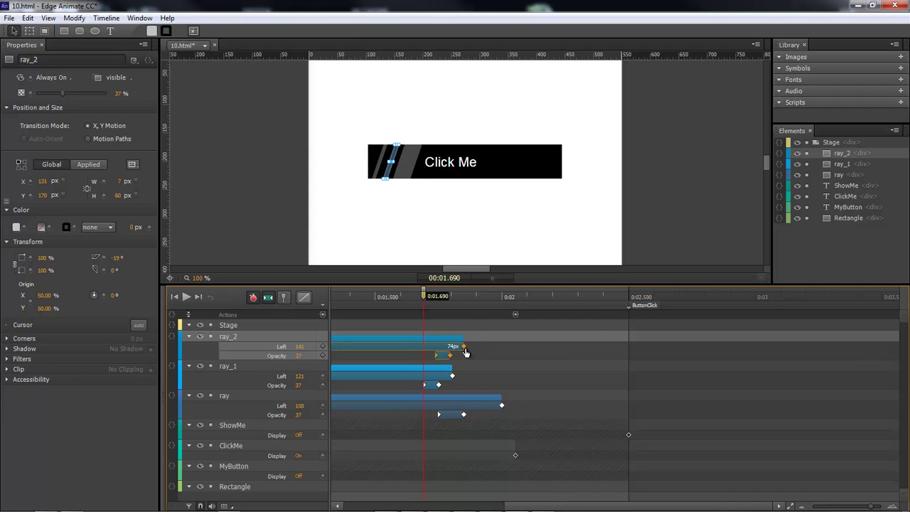
{"action": "left_click", "coordinate": [438, 333]}
{"action": "left_click", "coordinate": [425, 329]}
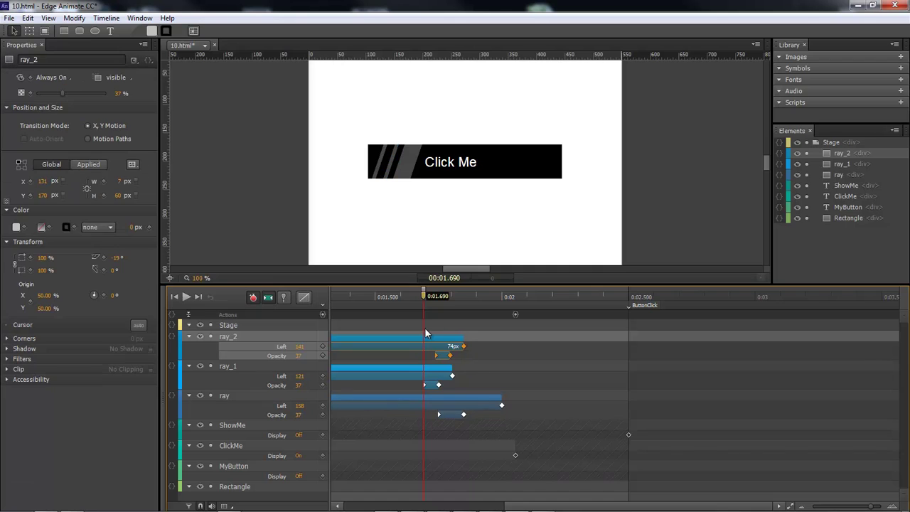
{"action": "left_click", "coordinate": [465, 349]}
{"action": "left_click_drag", "start_coordinate": [457, 347], "coordinate": [459, 347]}
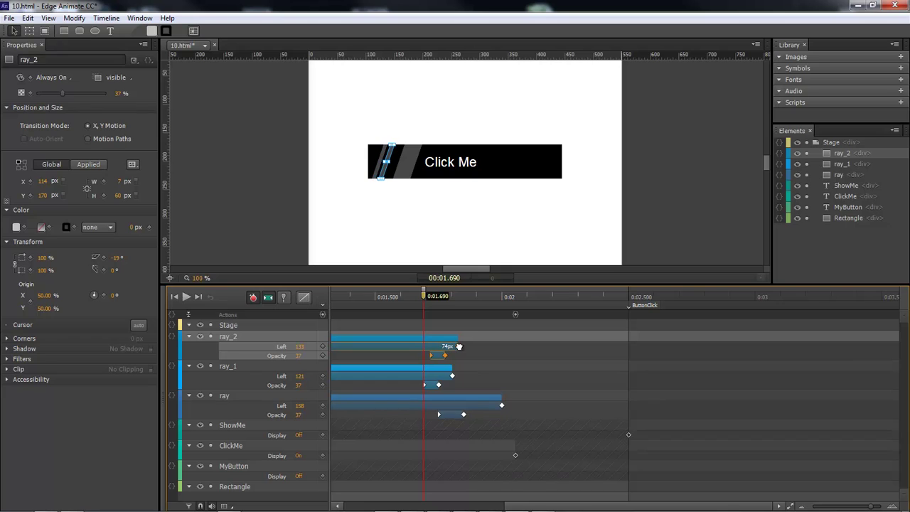
{"action": "left_click", "coordinate": [471, 325]}
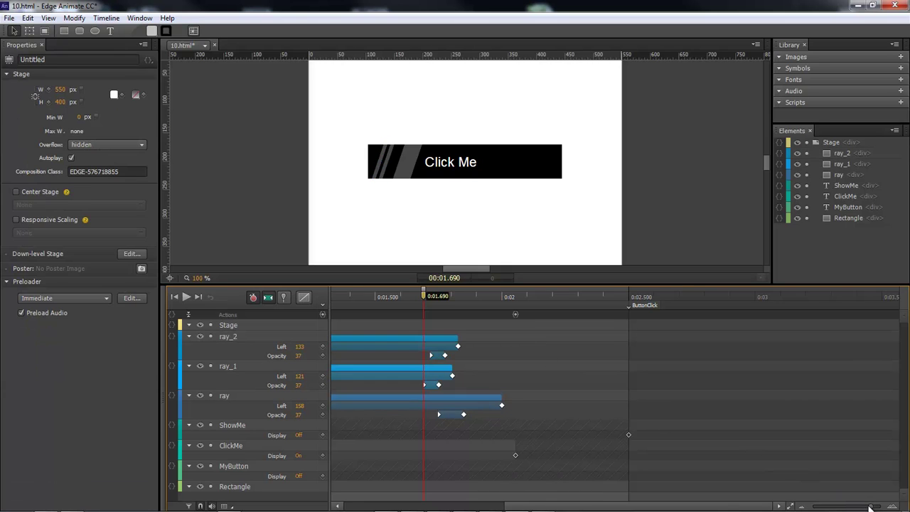
Scrub the timeline through to 0:02.687 to preview the ray sweeps, then save 10.html
{"action": "left_click_drag", "start_coordinate": [514, 504], "coordinate": [420, 507]}
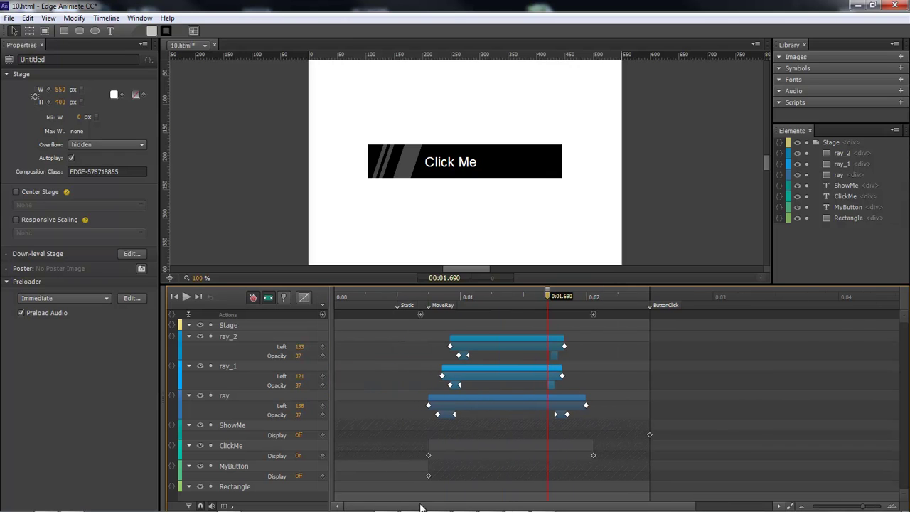
{"action": "left_click", "coordinate": [474, 297]}
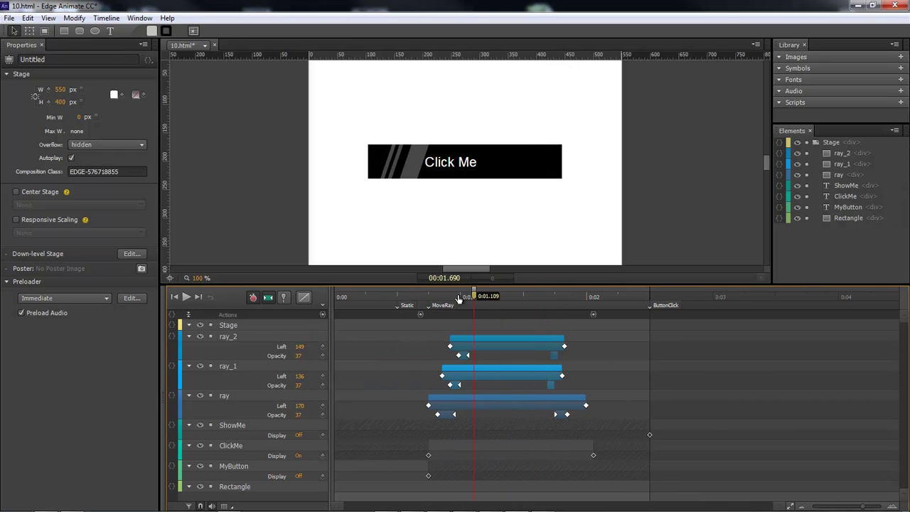
{"action": "left_click_drag", "start_coordinate": [458, 299], "coordinate": [674, 297]}
{"action": "key", "text": "ctrl+s"}
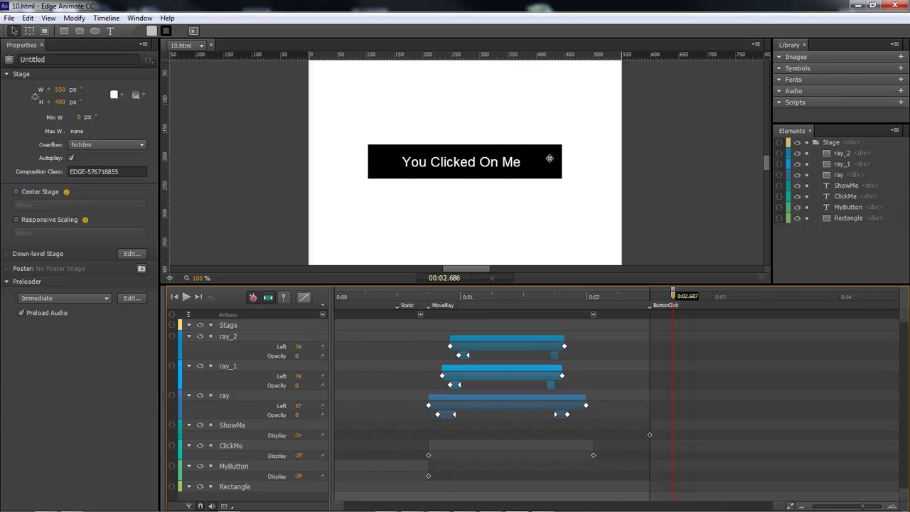
{"action": "left_click", "coordinate": [64, 30]}
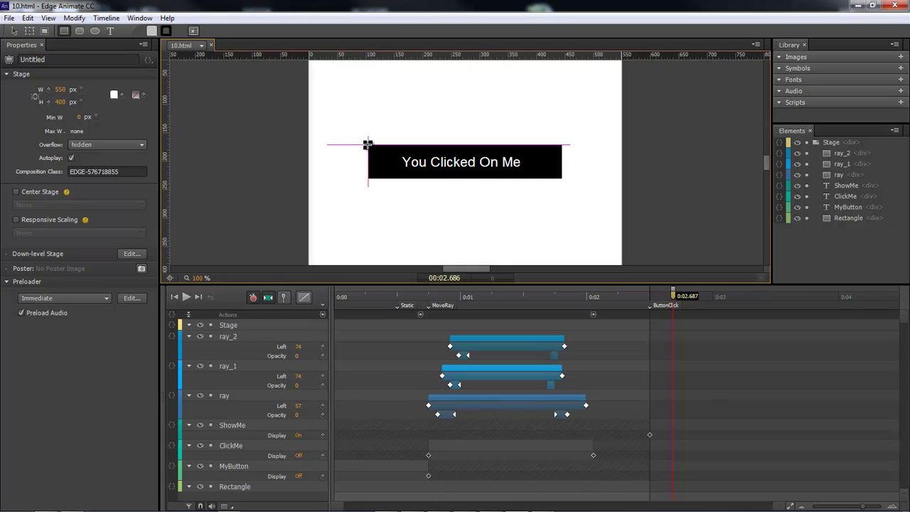
Draw a 0%-opacity rectangle over the whole button and name it ButtonCover
{"action": "left_click_drag", "start_coordinate": [367, 144], "coordinate": [561, 177]}
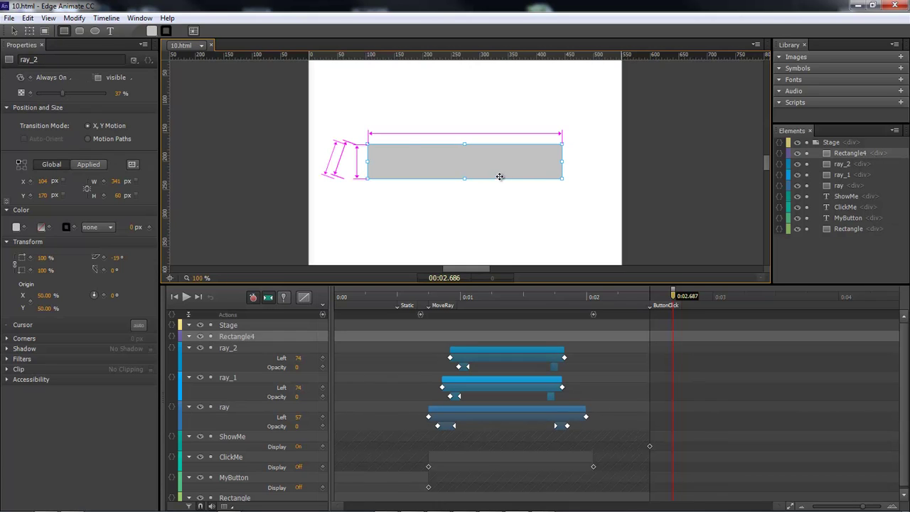
{"action": "left_click", "coordinate": [116, 93]}
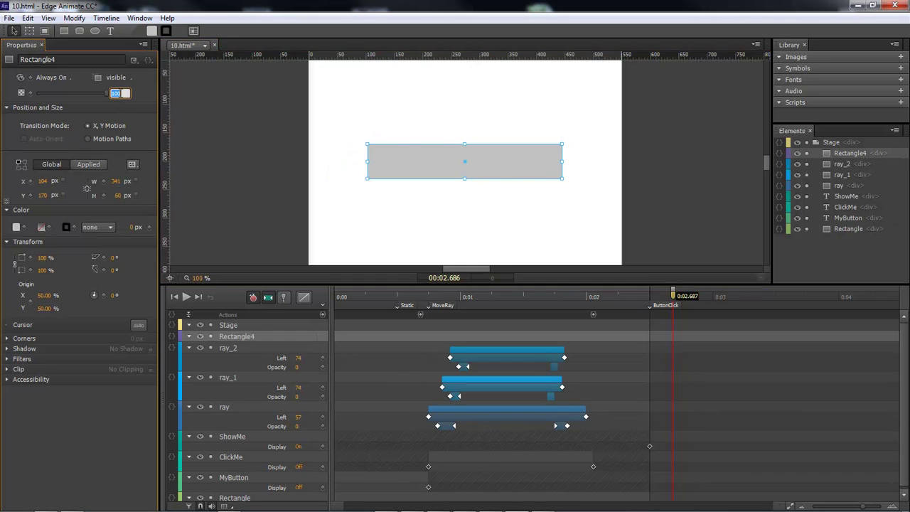
{"action": "type", "text": "0"}
{"action": "key", "text": "Return"}
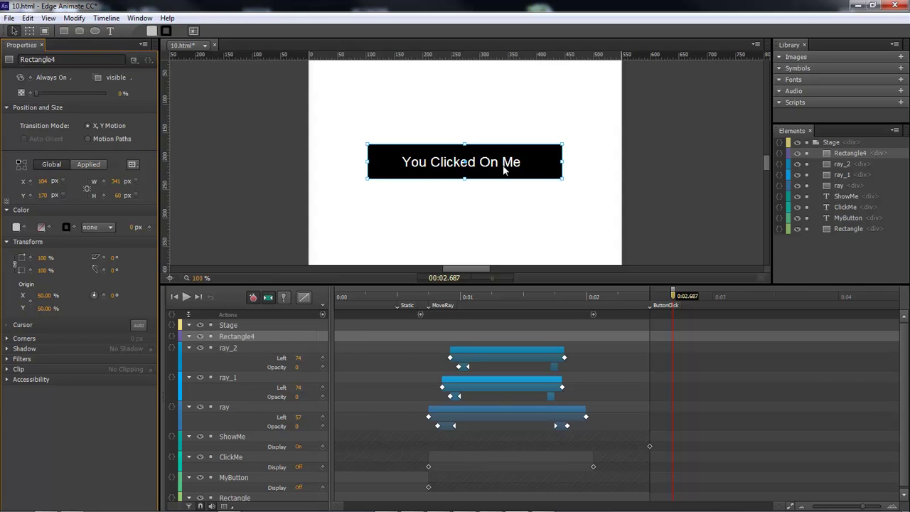
{"action": "double_click", "coordinate": [239, 336]}
{"action": "type", "text": "B"}
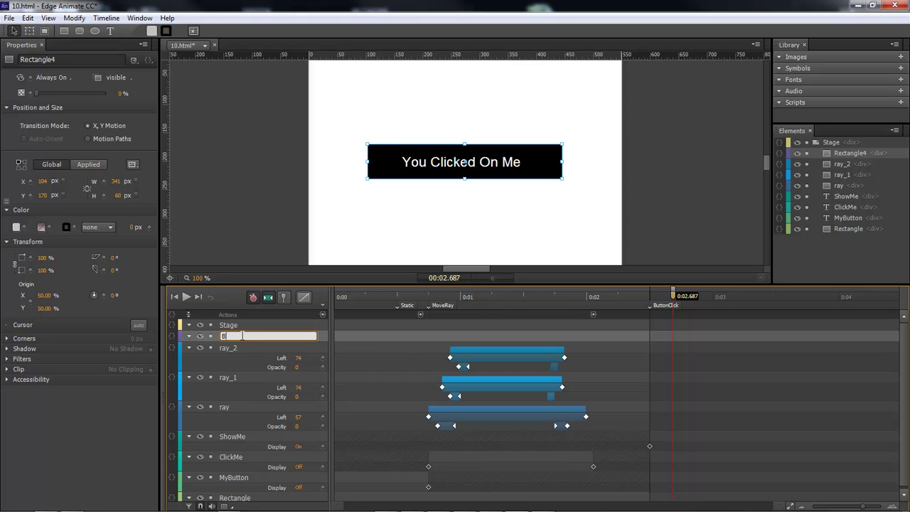
{"action": "type", "text": "uttonCover"}
{"action": "key", "text": "Return"}
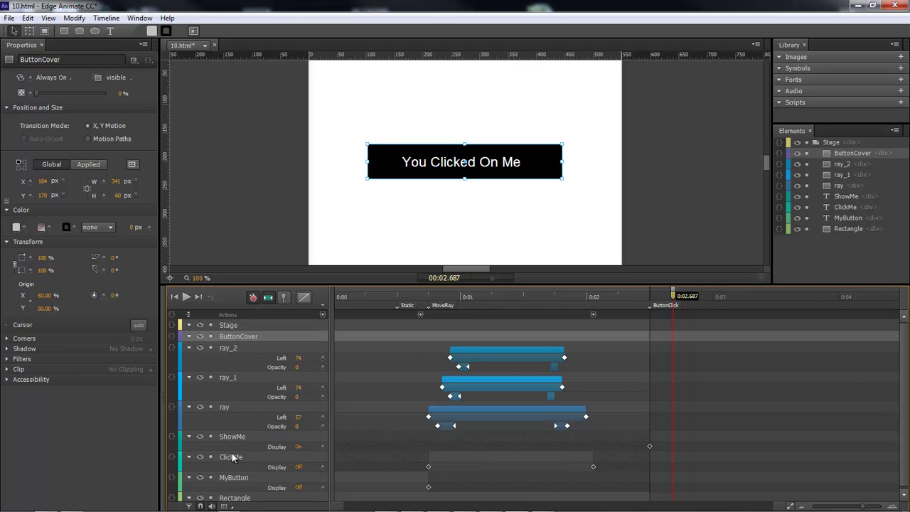
Rename the black Rectangle layer to Button and deselect everything
{"action": "left_click", "coordinate": [237, 499]}
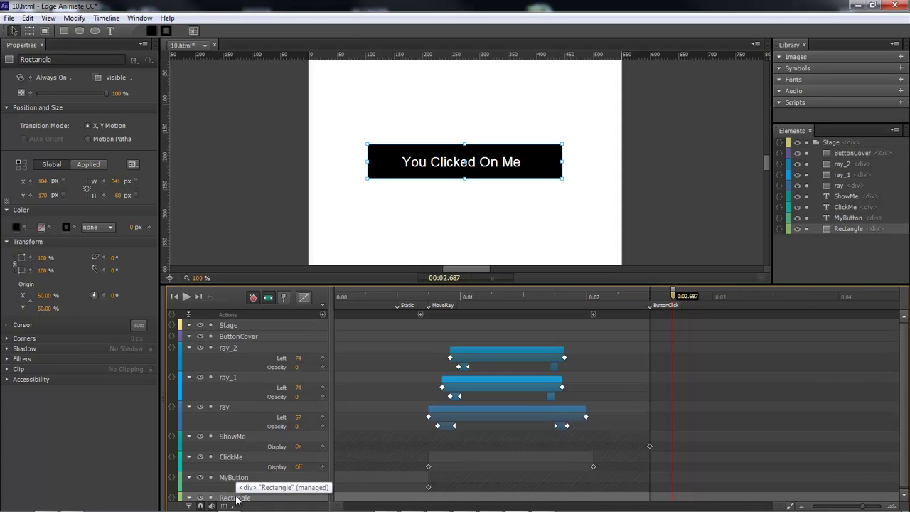
{"action": "double_click", "coordinate": [237, 499]}
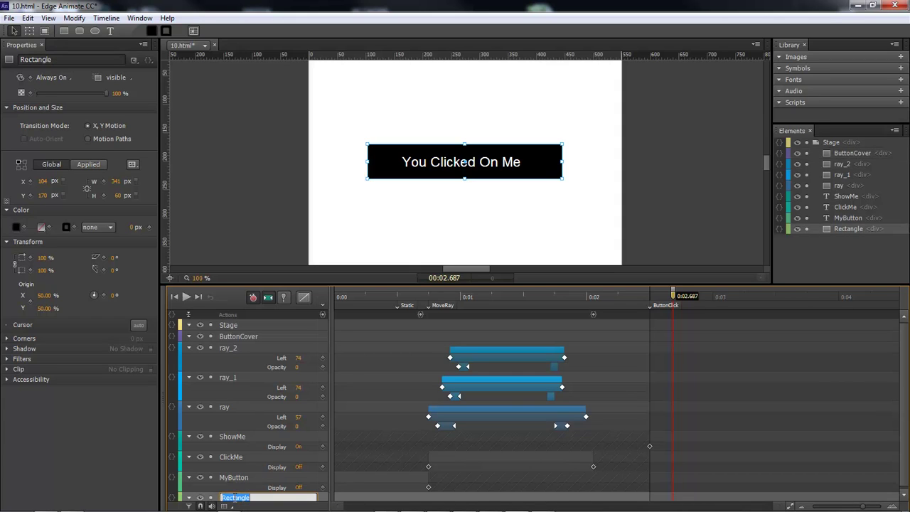
{"action": "type", "text": "Butt"}
{"action": "key", "text": "Return"}
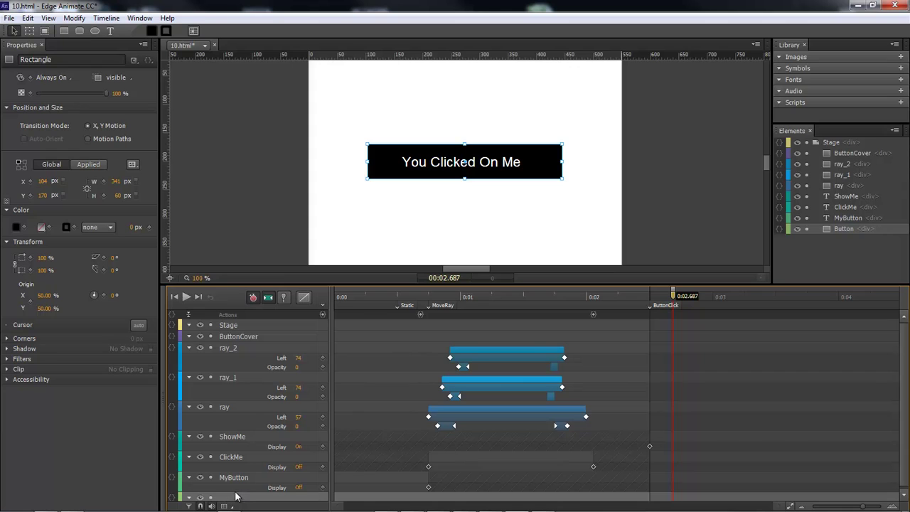
{"action": "left_click", "coordinate": [510, 296]}
{"action": "left_click", "coordinate": [447, 335]}
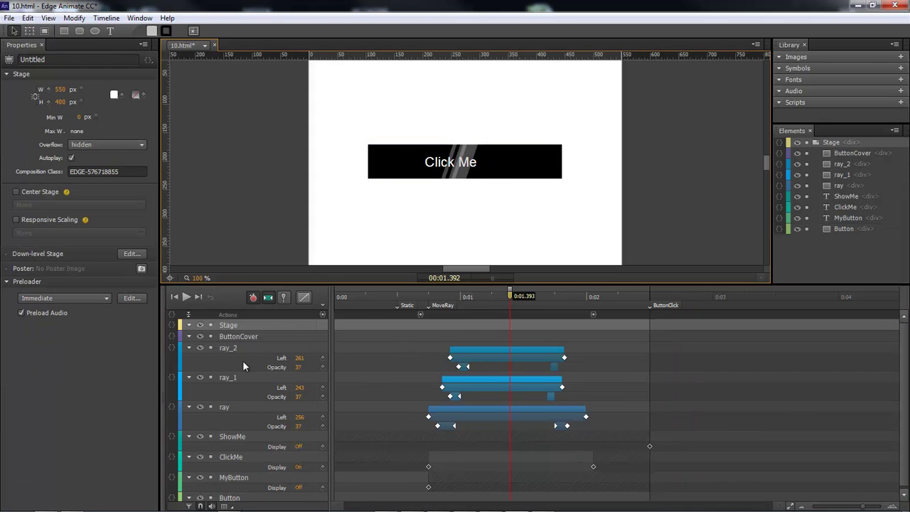
{"action": "left_click", "coordinate": [240, 336]}
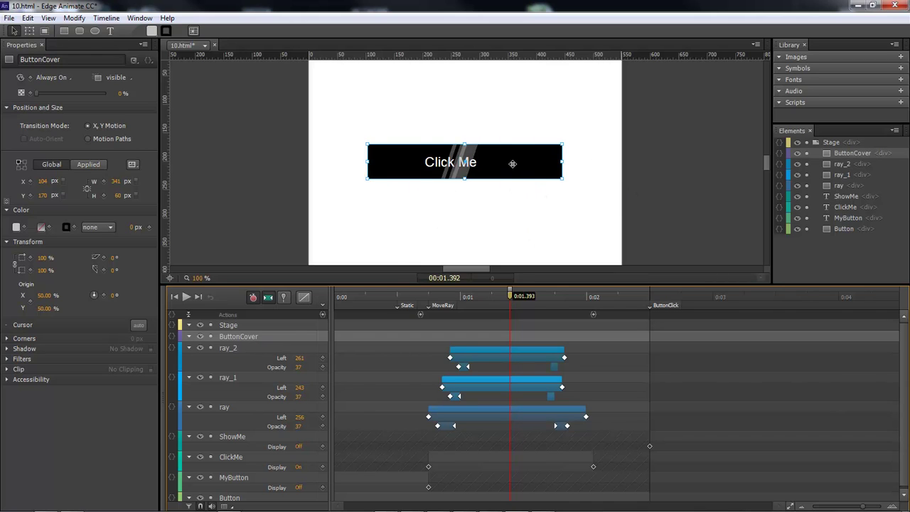
{"action": "left_click", "coordinate": [228, 500]}
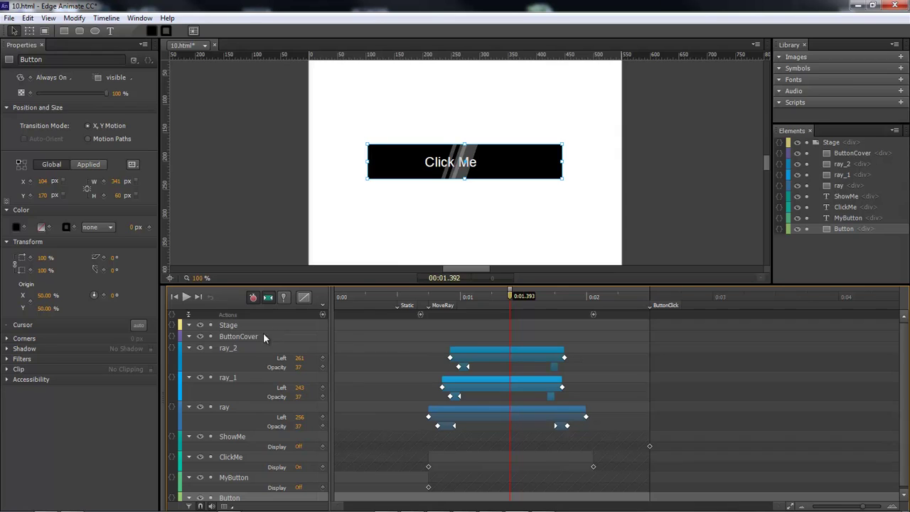
{"action": "left_click", "coordinate": [243, 336]}
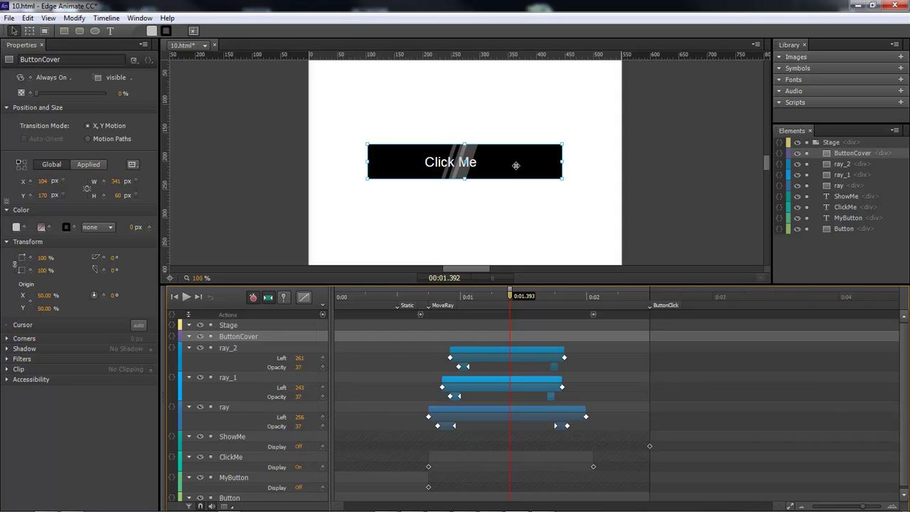
{"action": "left_click", "coordinate": [171, 336]}
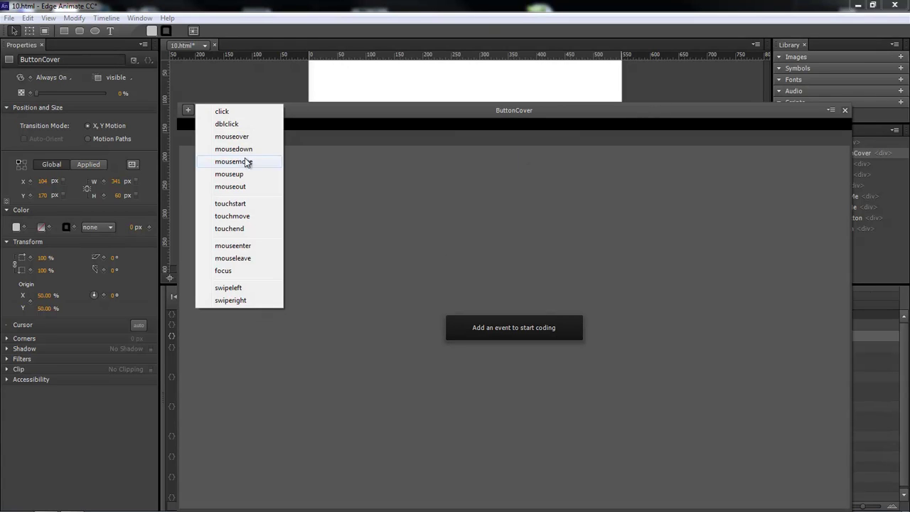
Add a mouseover handler to ButtonCover that runs sym.play('MoveRay')
{"action": "left_click", "coordinate": [240, 137]}
{"action": "left_click_drag", "start_coordinate": [361, 122], "coordinate": [422, 326]}
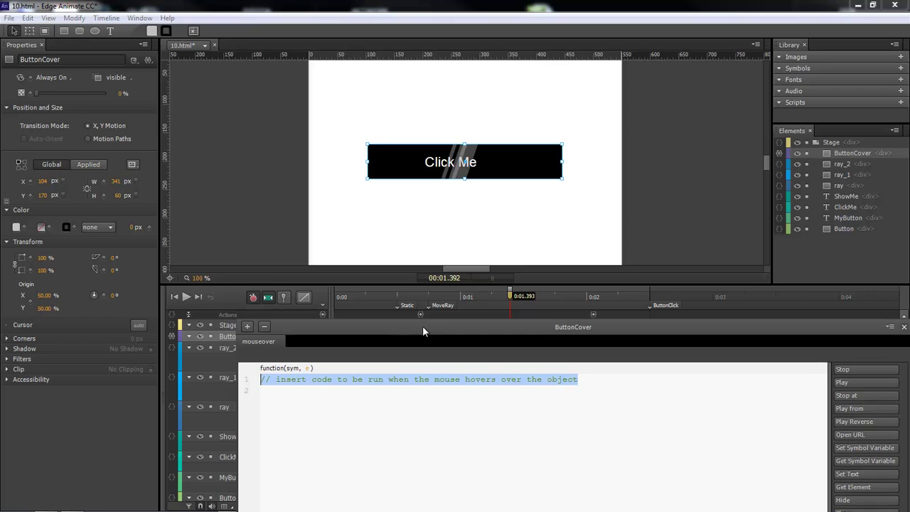
{"action": "left_click", "coordinate": [856, 407]}
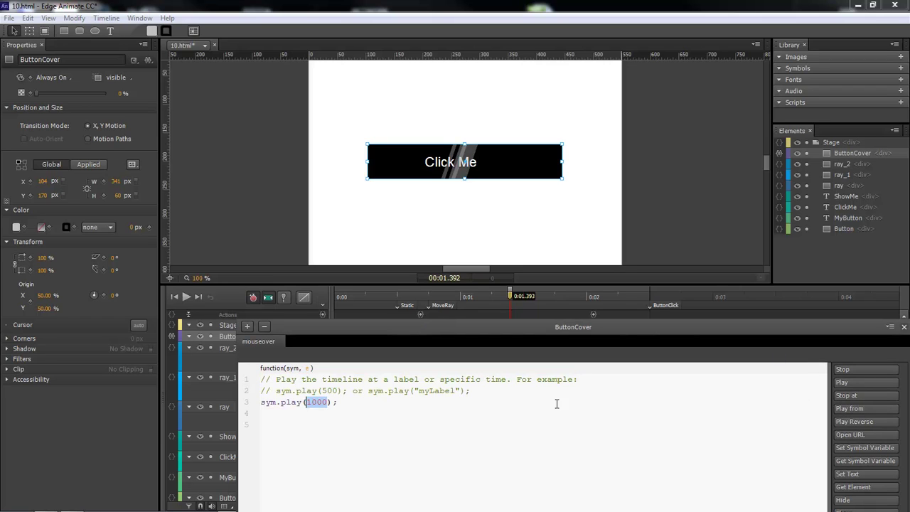
{"action": "type", "text": "\"MoveRay"}
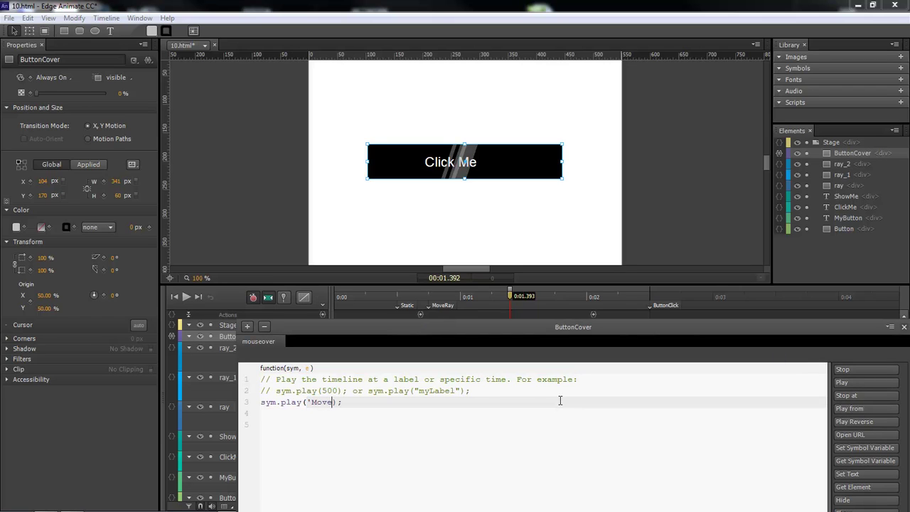
{"action": "type", "text": "'"}
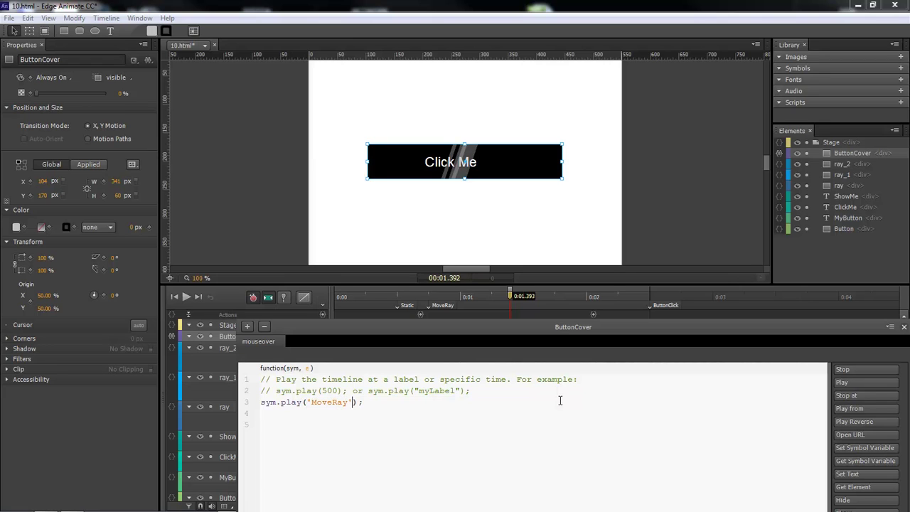
{"action": "left_click", "coordinate": [247, 326]}
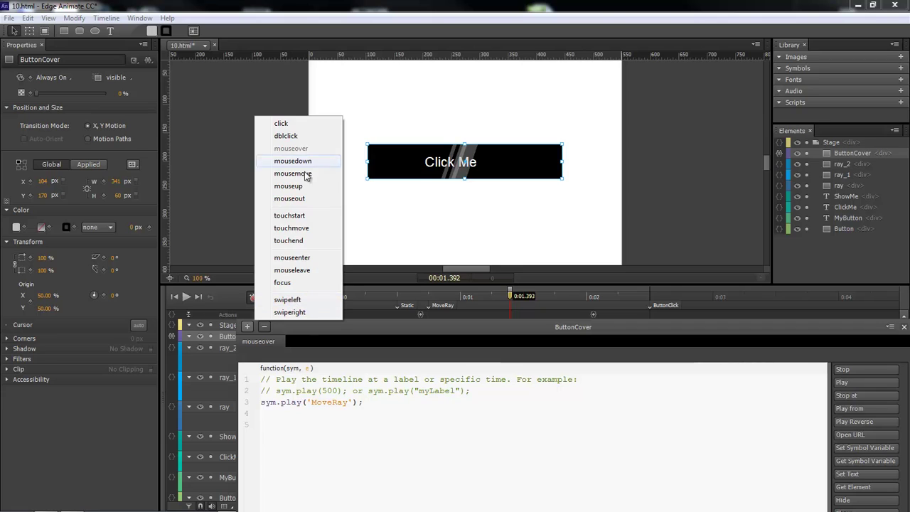
Add a mouseout handler to ButtonCover that plays from 'Static'
{"action": "left_click", "coordinate": [303, 199]}
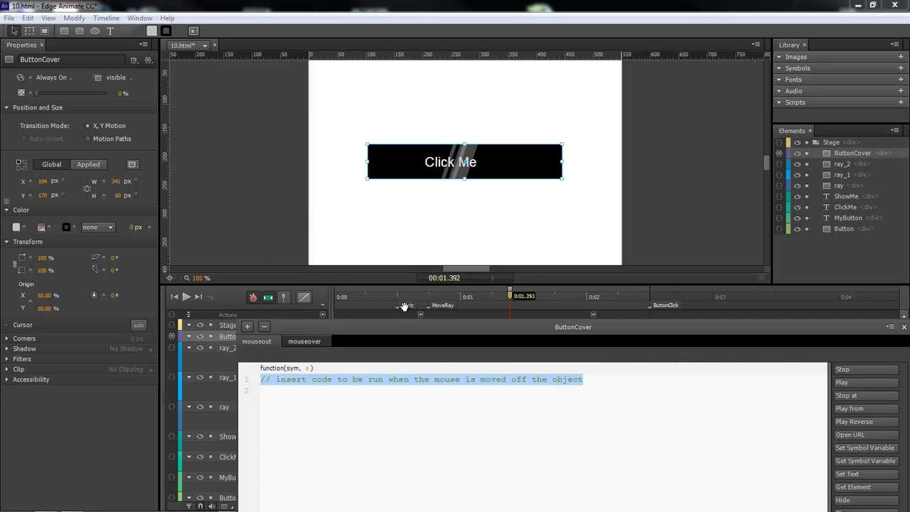
{"action": "left_click", "coordinate": [856, 408]}
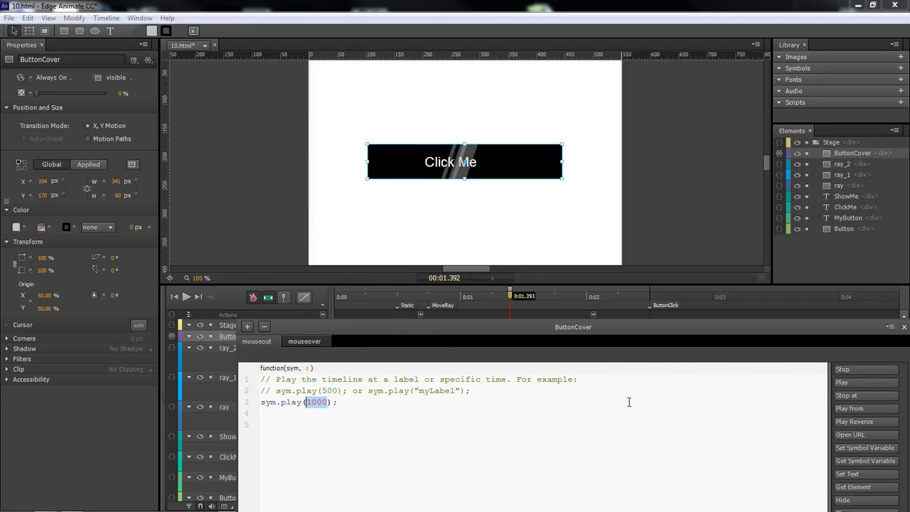
{"action": "type", "text": "'static"}
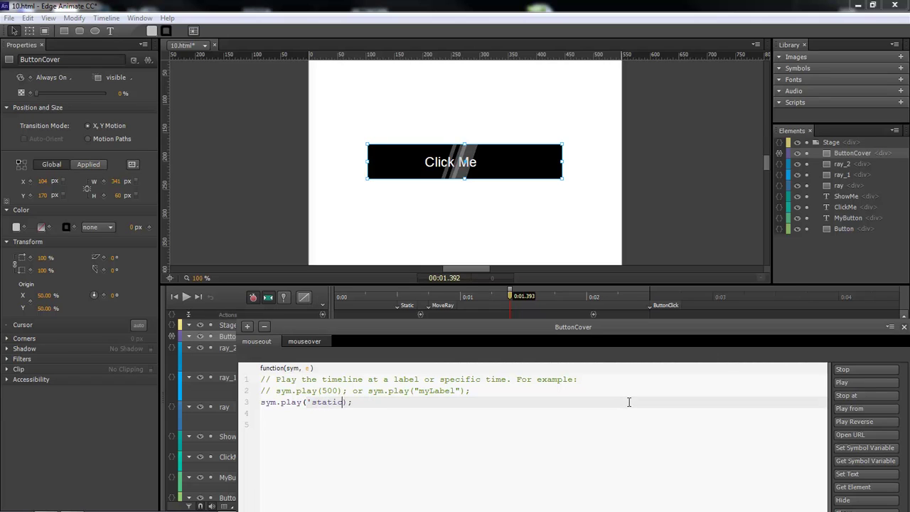
{"action": "type", "text": "'"}
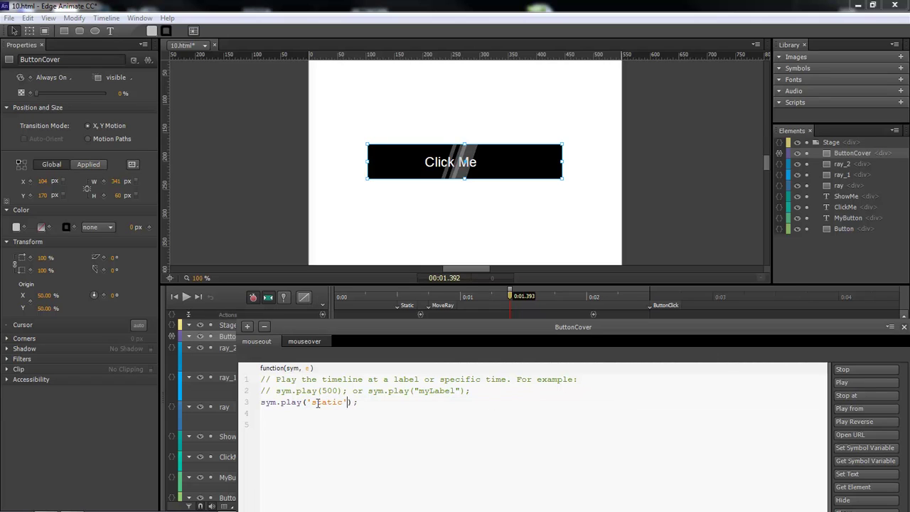
{"action": "type", "text": "S"}
Add a click handler playing from 'ButtonClick' and preview the animation in the browser
{"action": "left_click", "coordinate": [245, 325]}
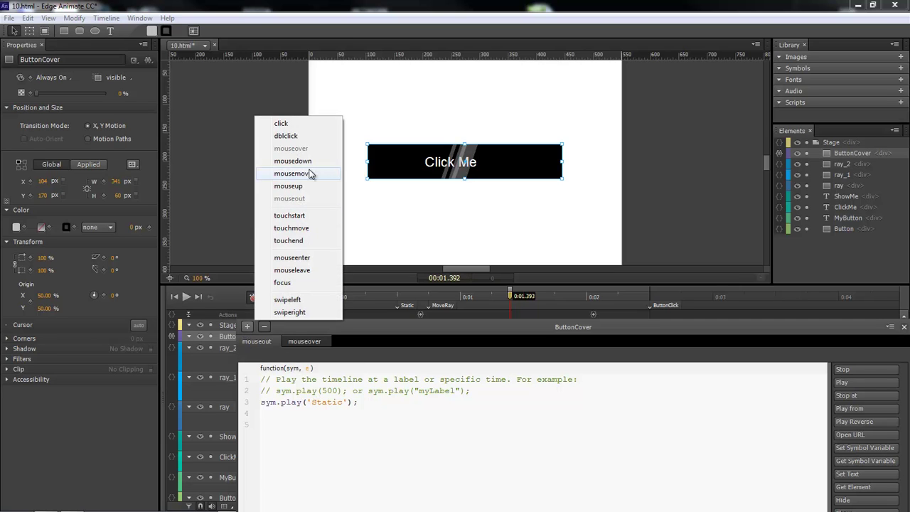
{"action": "left_click", "coordinate": [280, 123]}
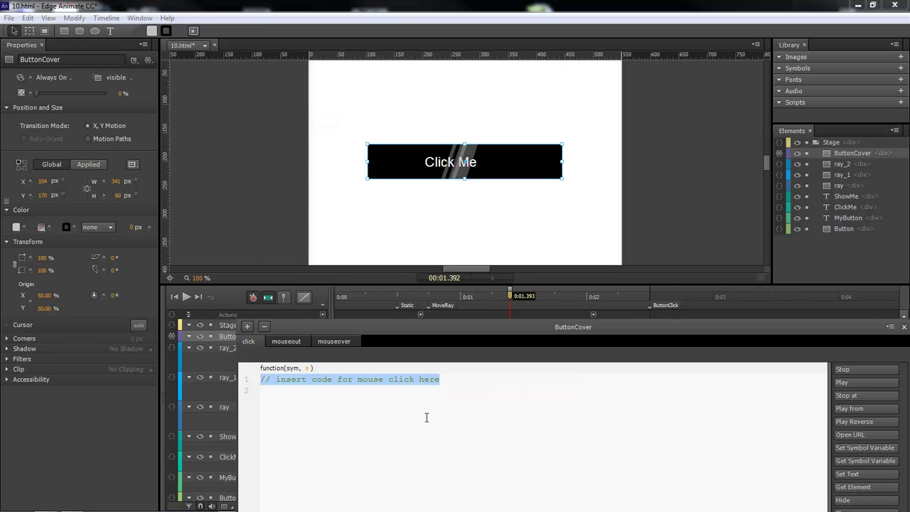
{"action": "left_click", "coordinate": [855, 408]}
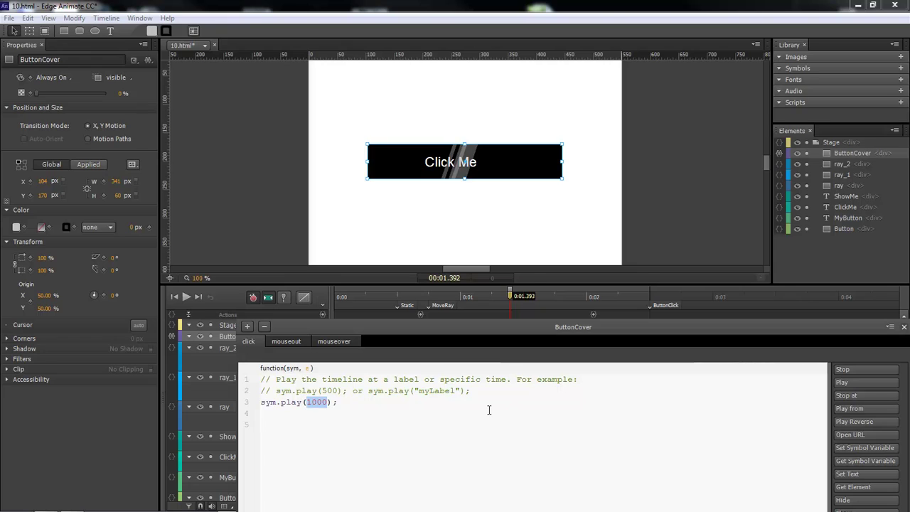
{"action": "type", "text": "'ButtonC"}
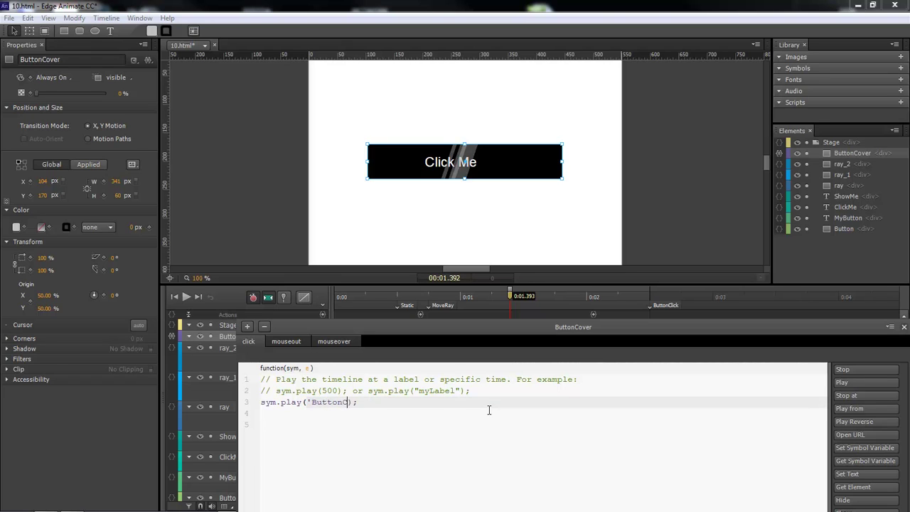
{"action": "type", "text": "lick'"}
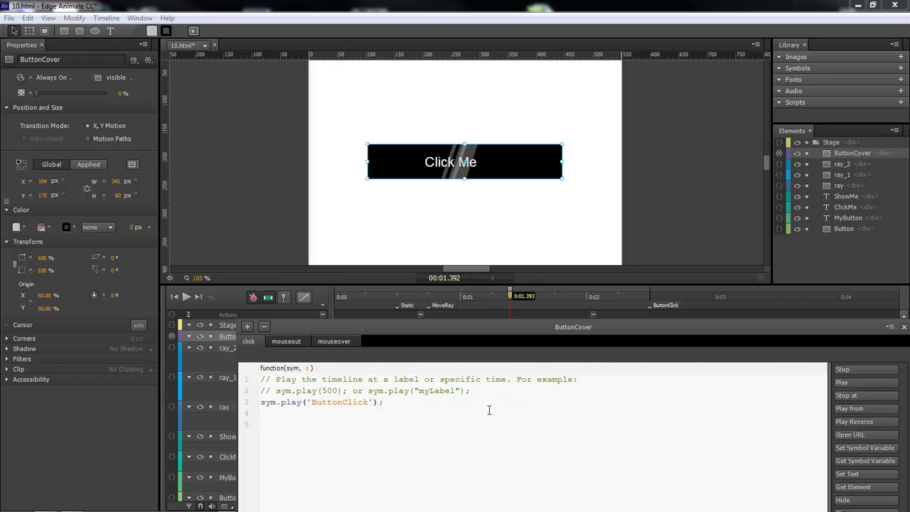
{"action": "key", "text": "ctrl+Return"}
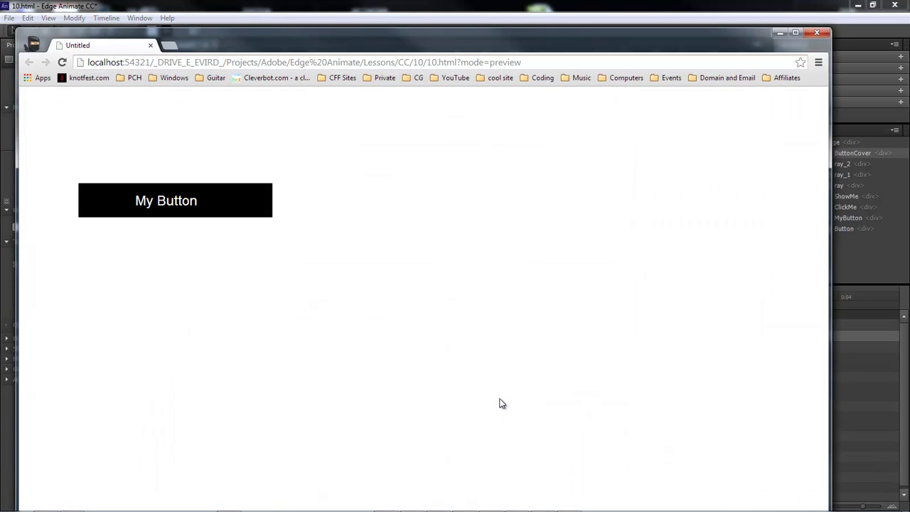
Hover over the previewed button to watch the rays sweep, then click it
{"action": "left_click", "coordinate": [225, 204]}
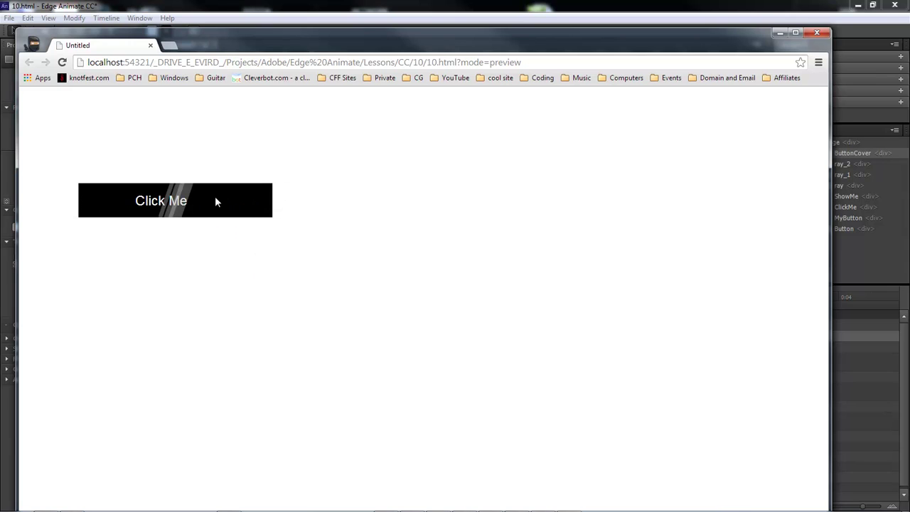
{"action": "left_click", "coordinate": [216, 201]}
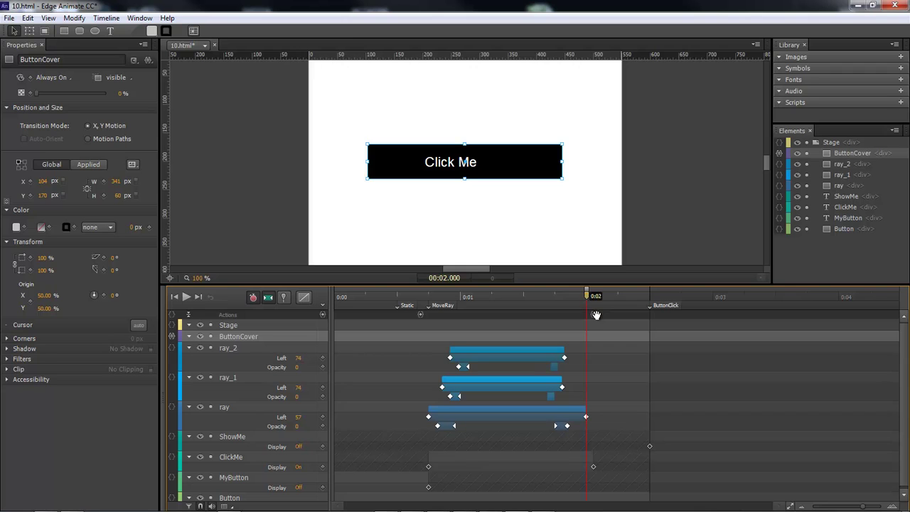
Snap the timeline trigger back onto 0:02 and re-preview the button in Chrome
{"action": "left_click_drag", "start_coordinate": [593, 315], "coordinate": [587, 315]}
{"action": "key", "text": "ctrl+Return"}
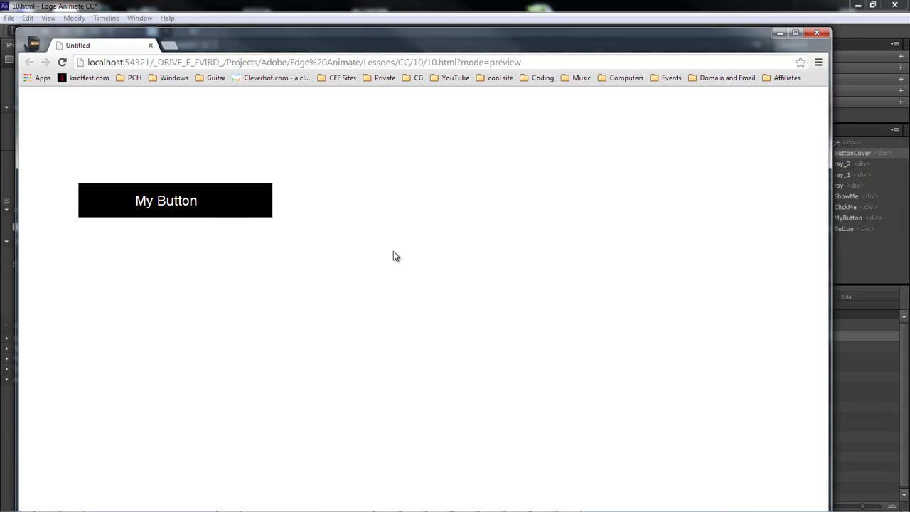
{"action": "key", "text": "alt+Tab"}
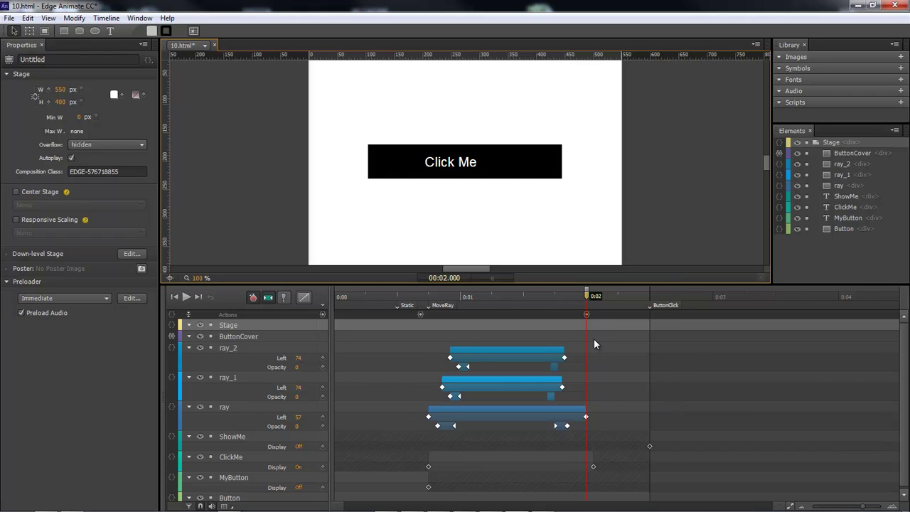